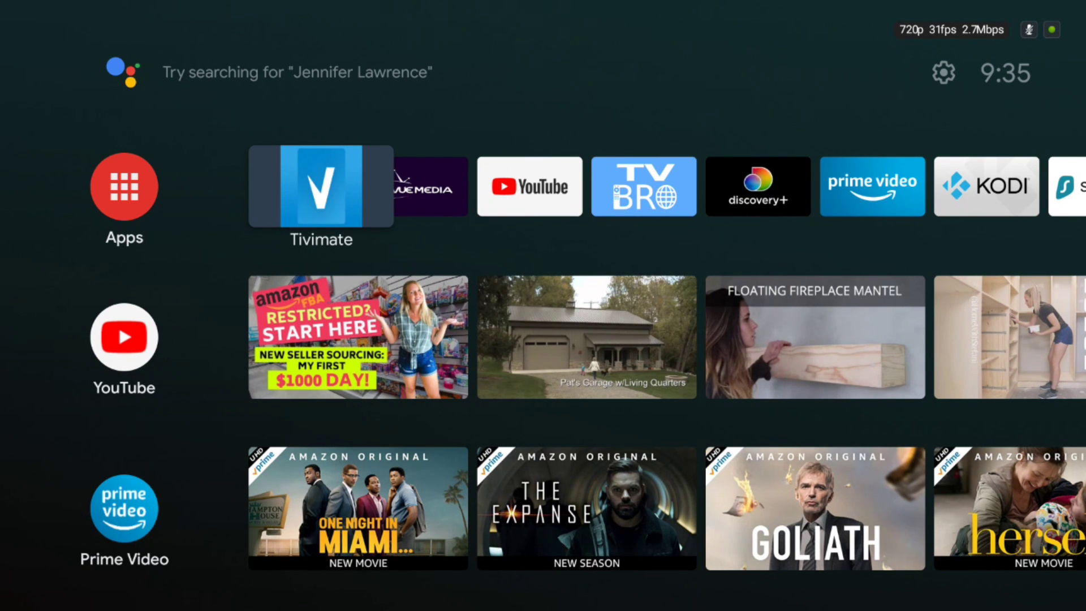
# From the full apps list, search Google Play and open the X-plore File Manager page
pyautogui.press('Left')
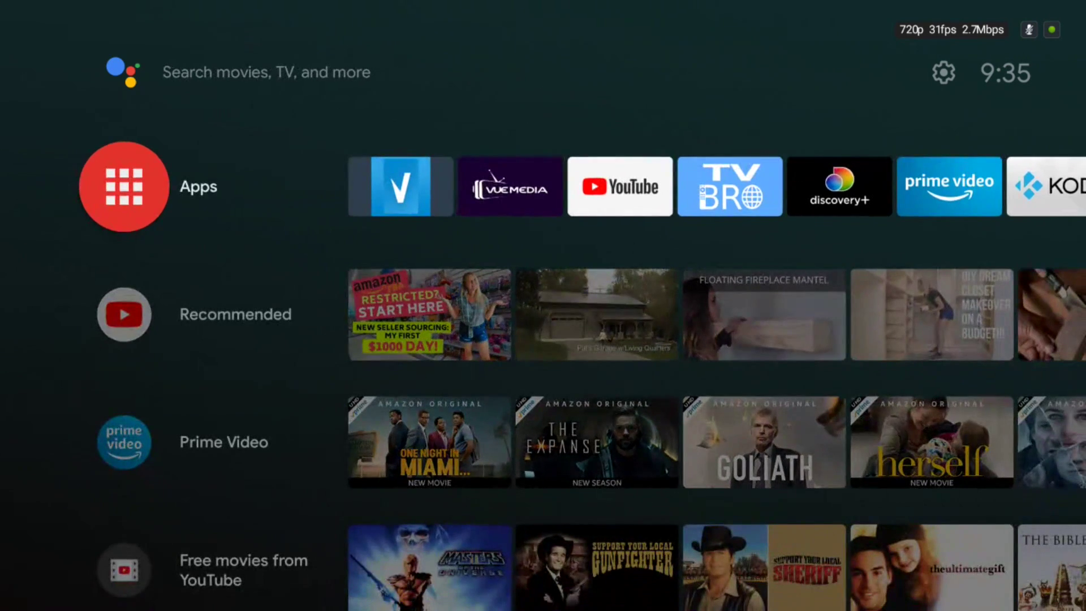
pyautogui.press('Return')
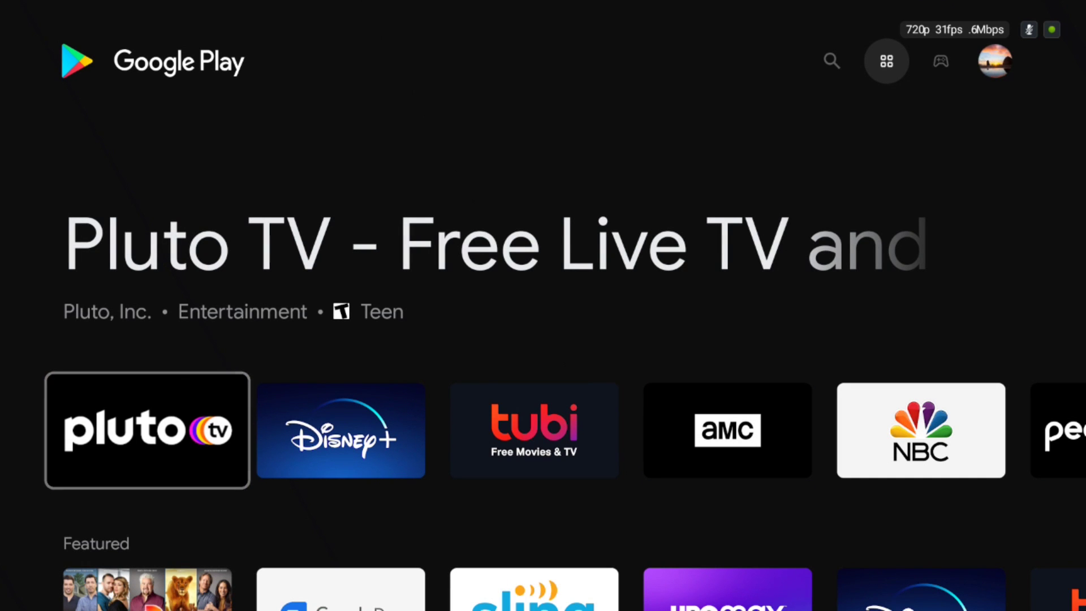
pyautogui.press('Up')
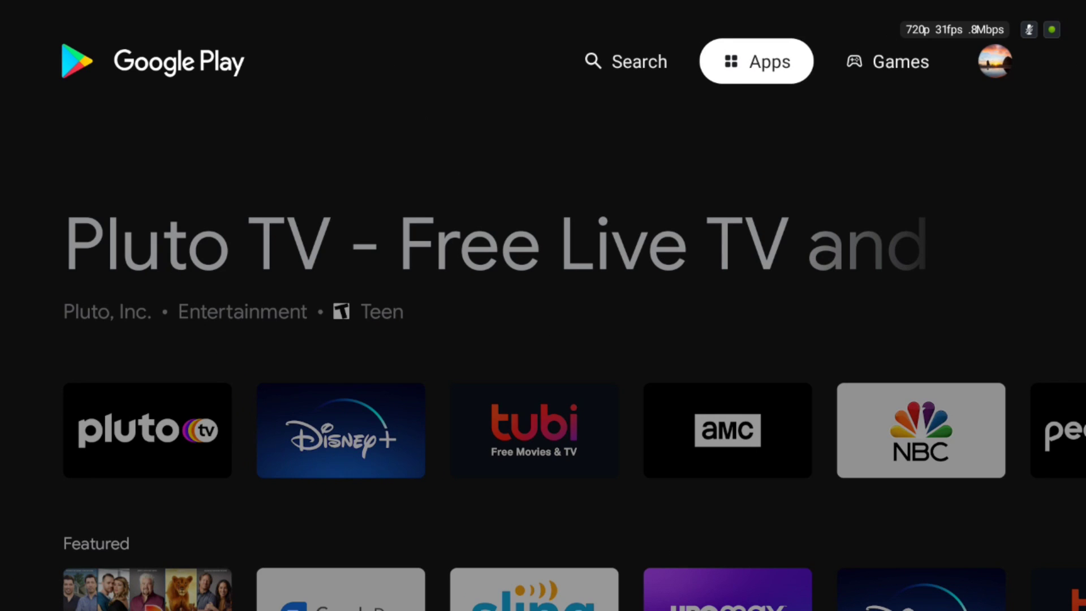
pyautogui.press('Left')
pyautogui.press('Down')
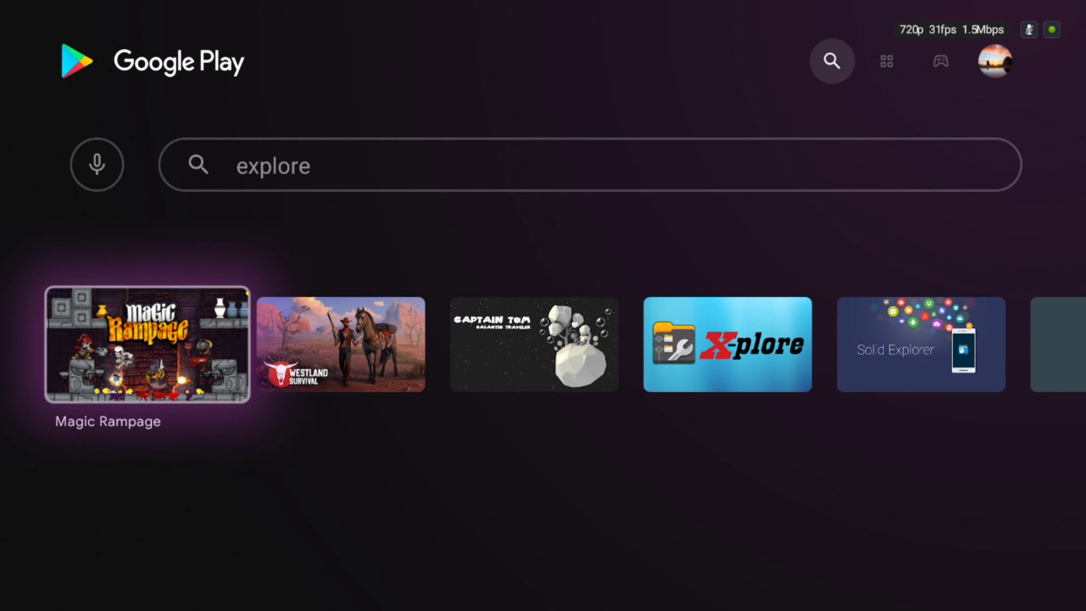
pyautogui.press('Right')
pyautogui.press('Right')
pyautogui.press('Right')
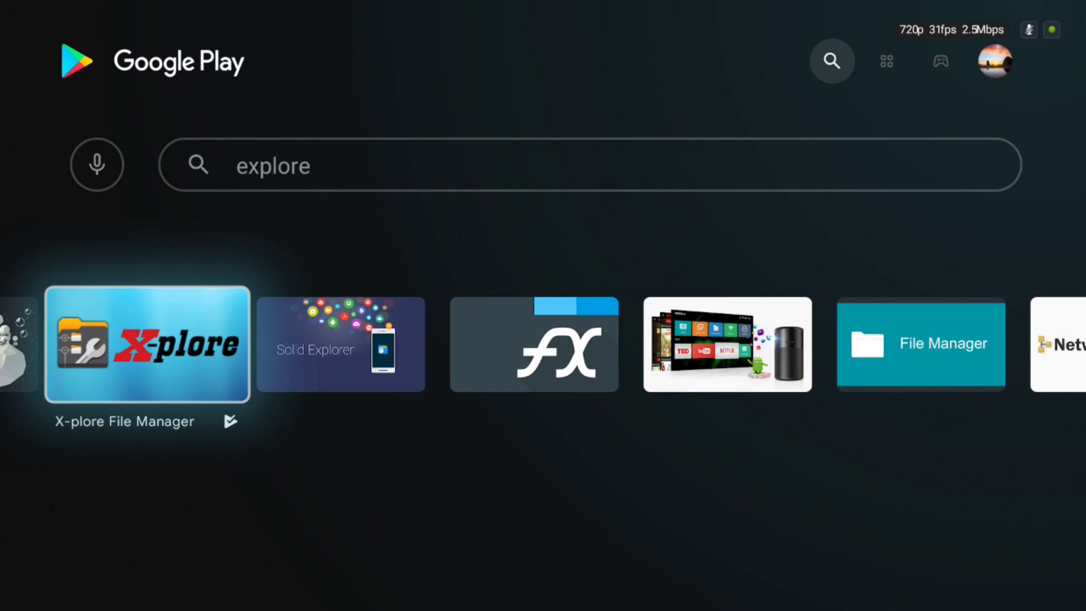
pyautogui.press('Return')
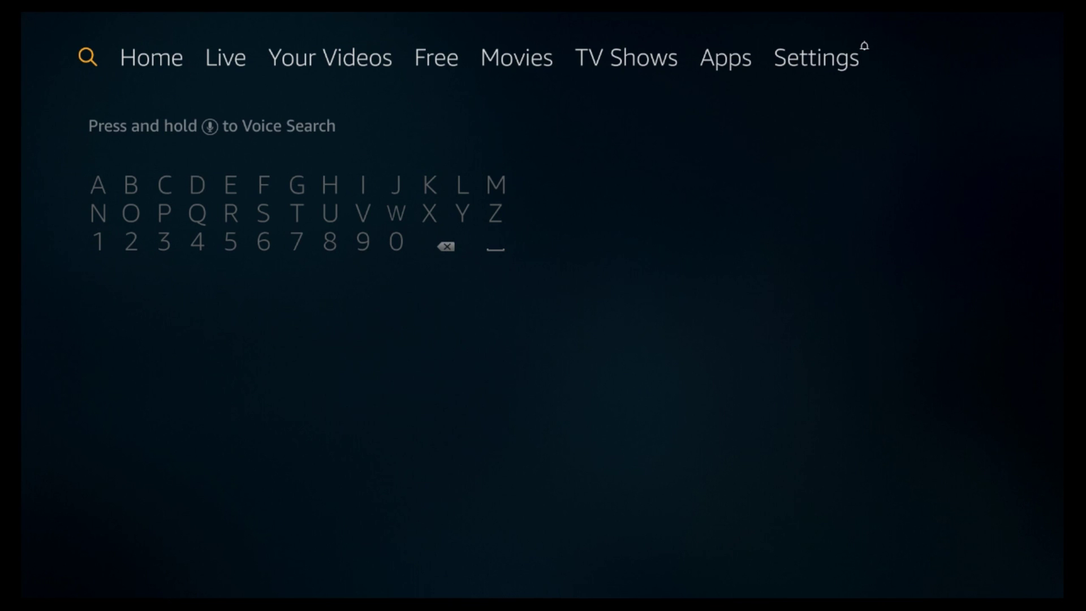
# Enter X and P on the Fire TV keyboard and run the 'Xplore' suggestion
pyautogui.press('Down')
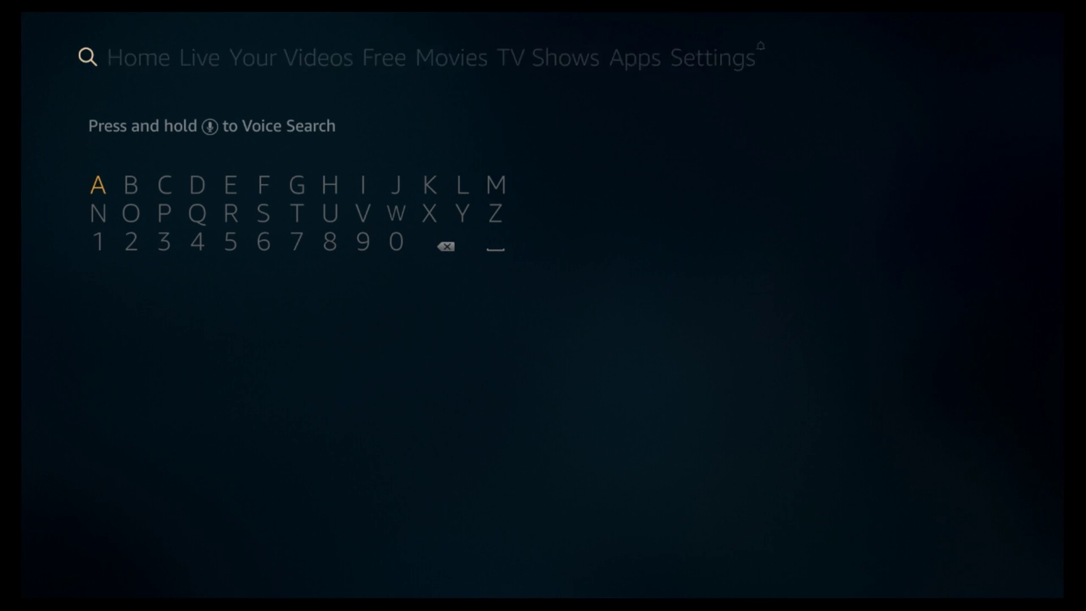
pyautogui.press('Down')
pyautogui.press('Right')
pyautogui.press('Right')
pyautogui.press('Right')
pyautogui.press('Right')
pyautogui.press('Right')
pyautogui.press('Right')
pyautogui.press('Right')
pyautogui.press('Right')
pyautogui.press('Right')
pyautogui.press('Right')
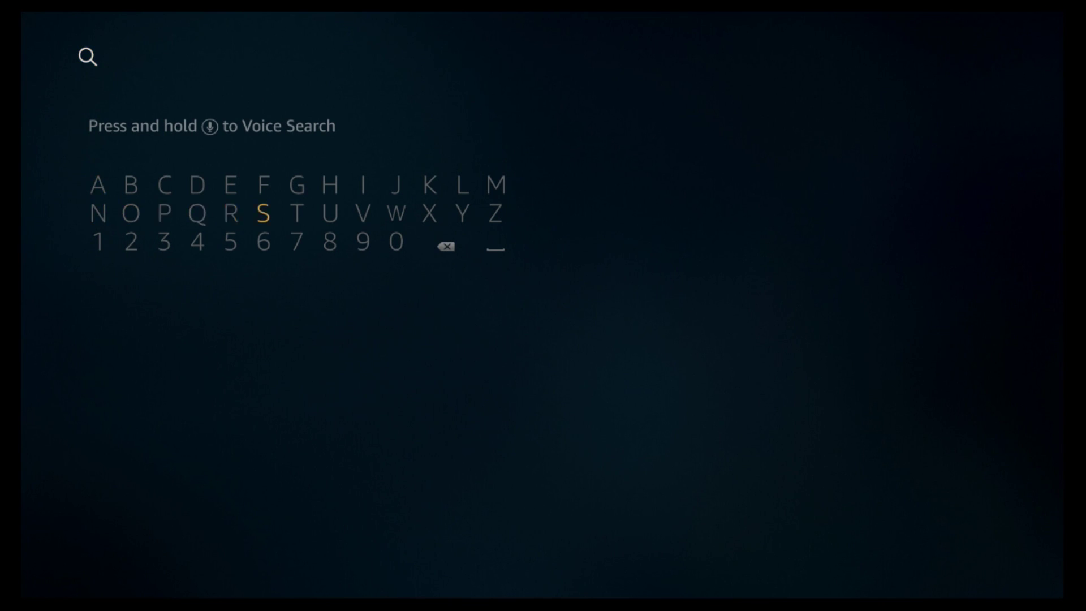
pyautogui.press('Return')
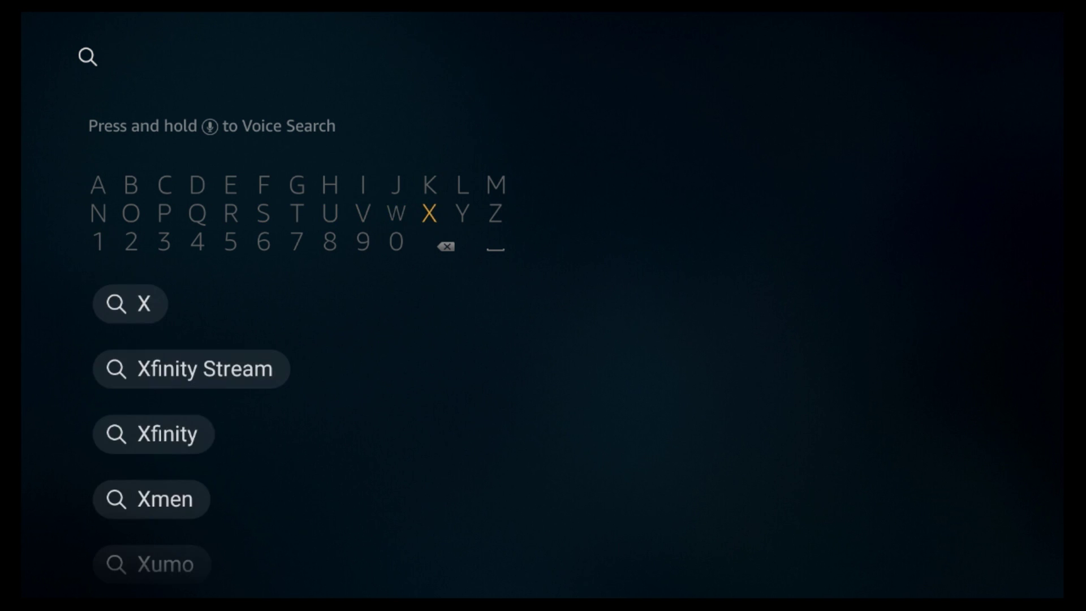
pyautogui.press('Up')
pyautogui.press('Left')
pyautogui.press('Left')
pyautogui.press('Left')
pyautogui.press('Left')
pyautogui.press('Left')
pyautogui.press('Left')
pyautogui.press('Left')
pyautogui.press('Left')
pyautogui.press('Down')
pyautogui.press('Return')
pyautogui.press('Right')
pyautogui.press('Right')
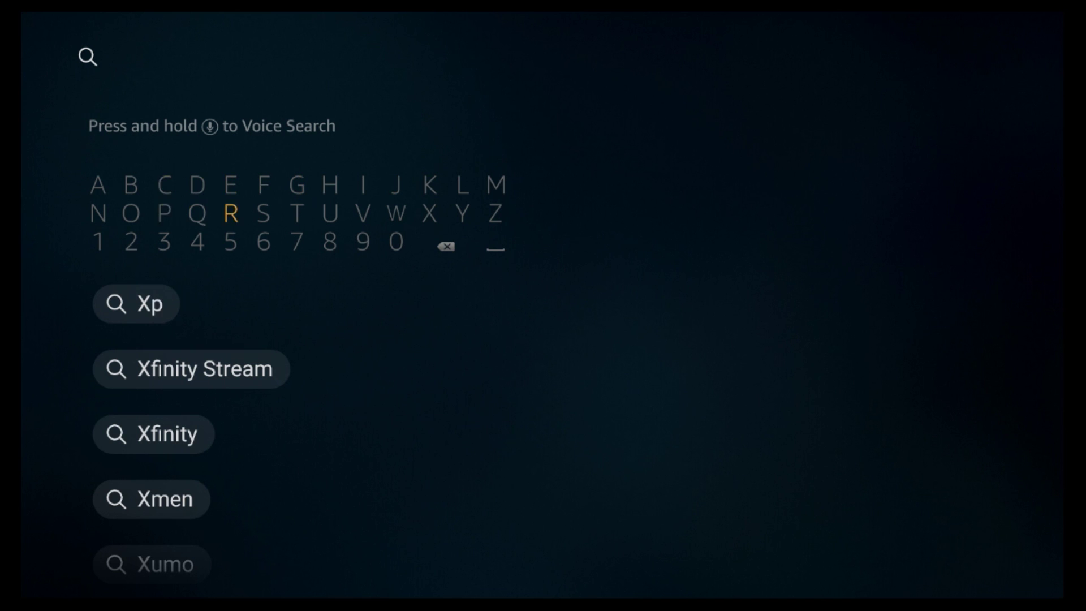
pyautogui.press('Right')
pyautogui.press('Down')
pyautogui.press('Down')
pyautogui.press('Down')
pyautogui.press('Down')
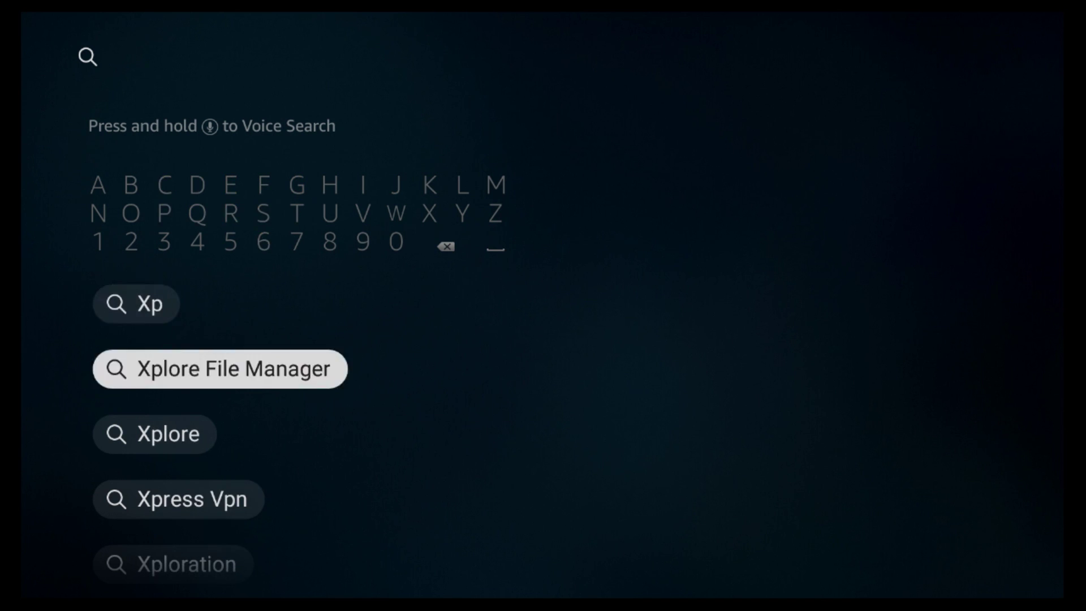
pyautogui.press('Return')
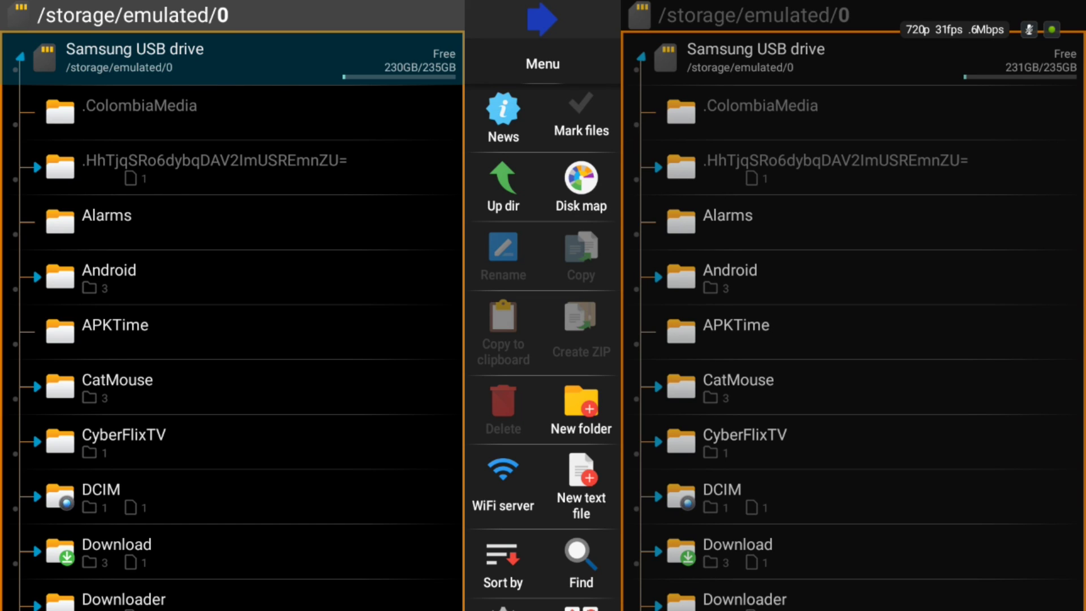
# Collapse the Samsung USB drive in the right pane
pyautogui.click(543, 63)
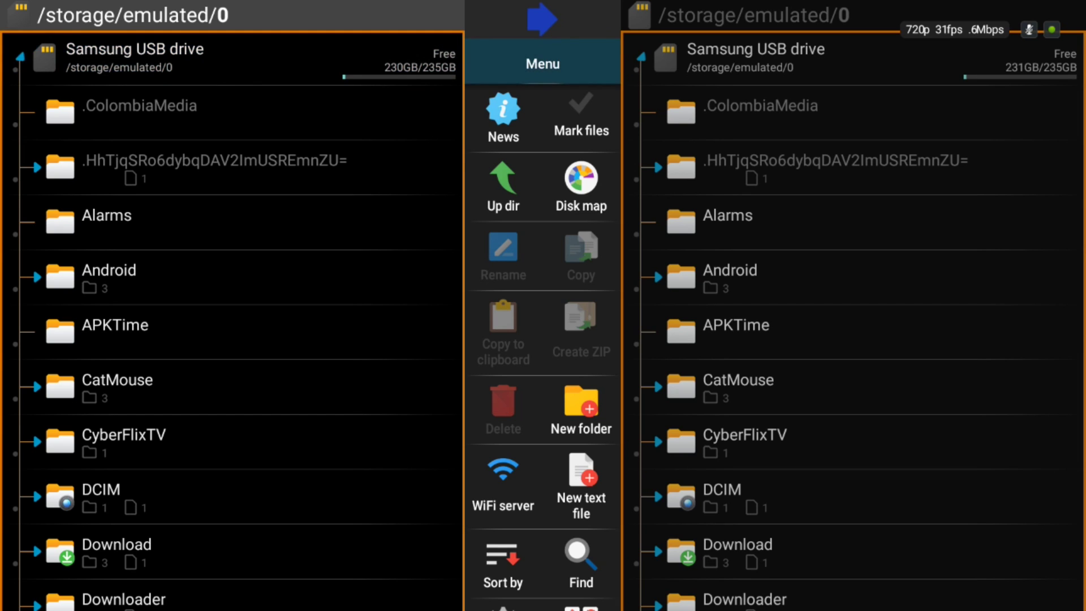
pyautogui.press('Right')
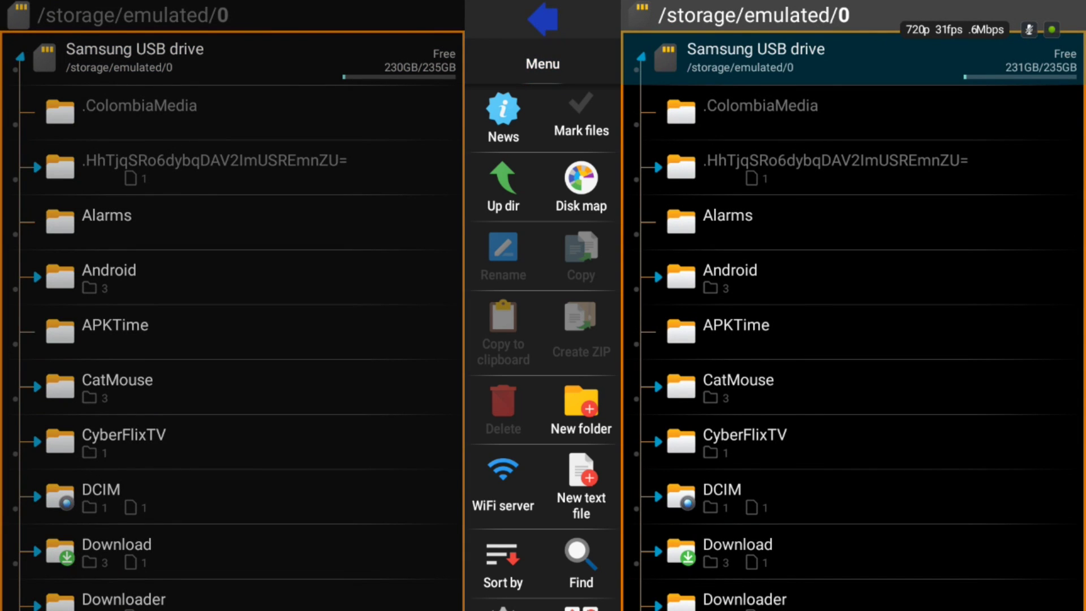
pyautogui.press('Down')
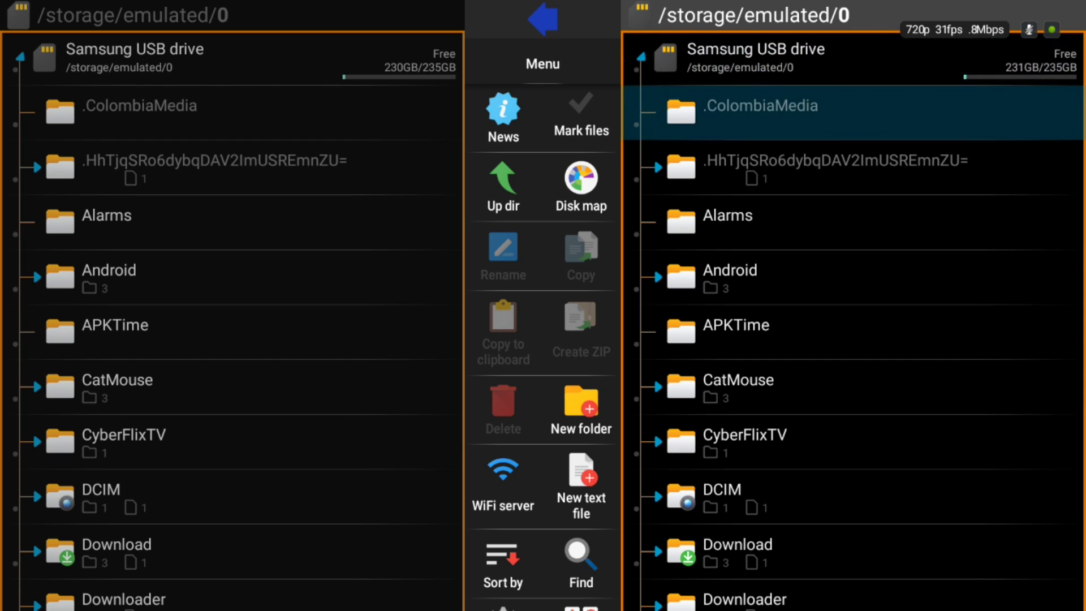
pyautogui.press('Up')
pyautogui.press('Left')
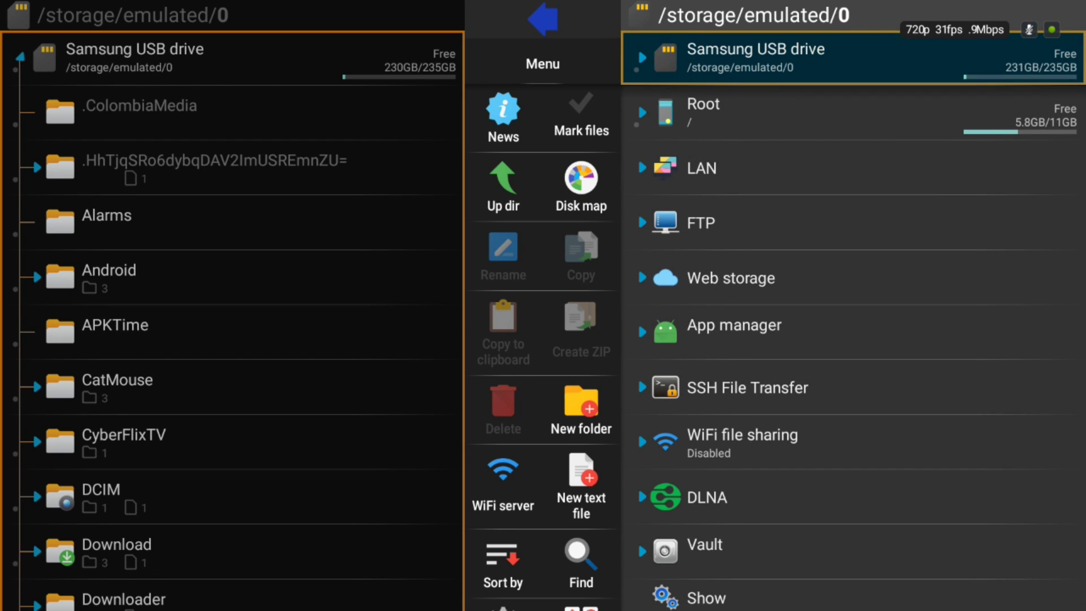
# In the left pane, open App manager's installed apps list and close it again
pyautogui.press('Left')
pyautogui.press('Left')
pyautogui.press('Left')
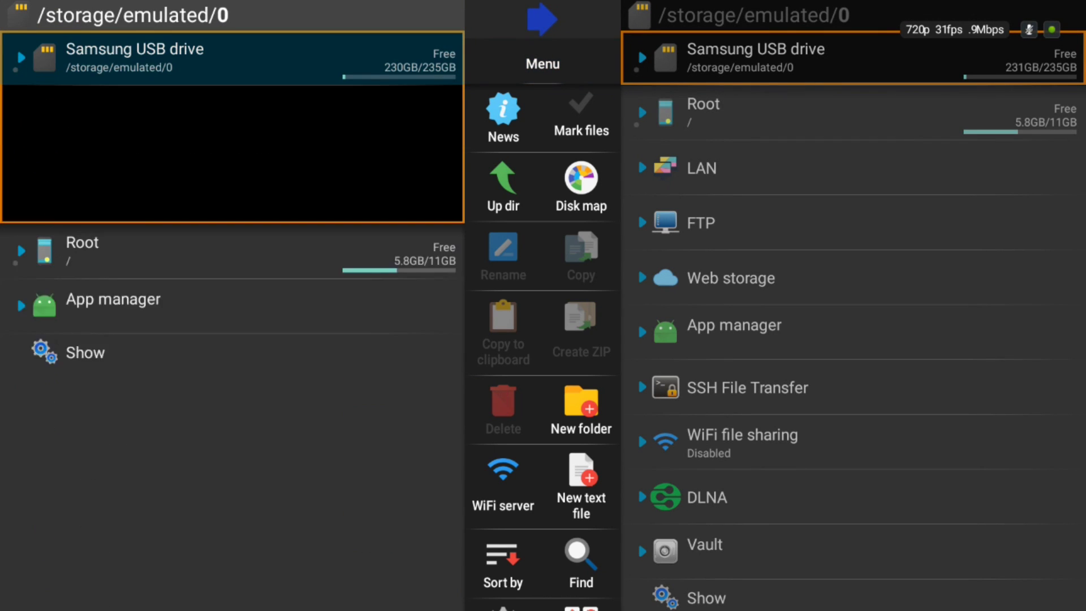
pyautogui.press('Down')
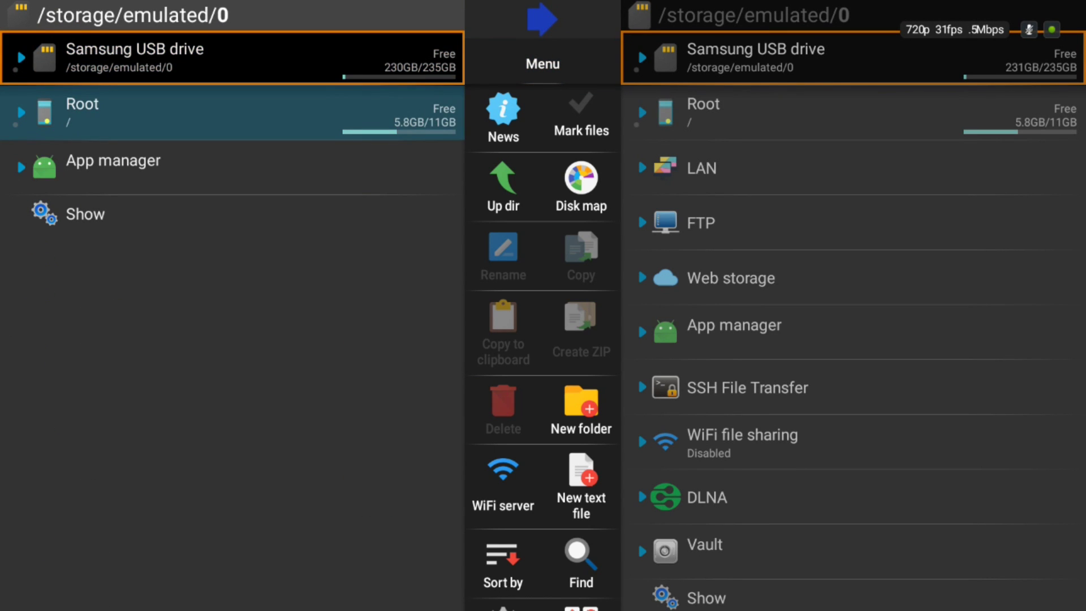
pyautogui.press('Down')
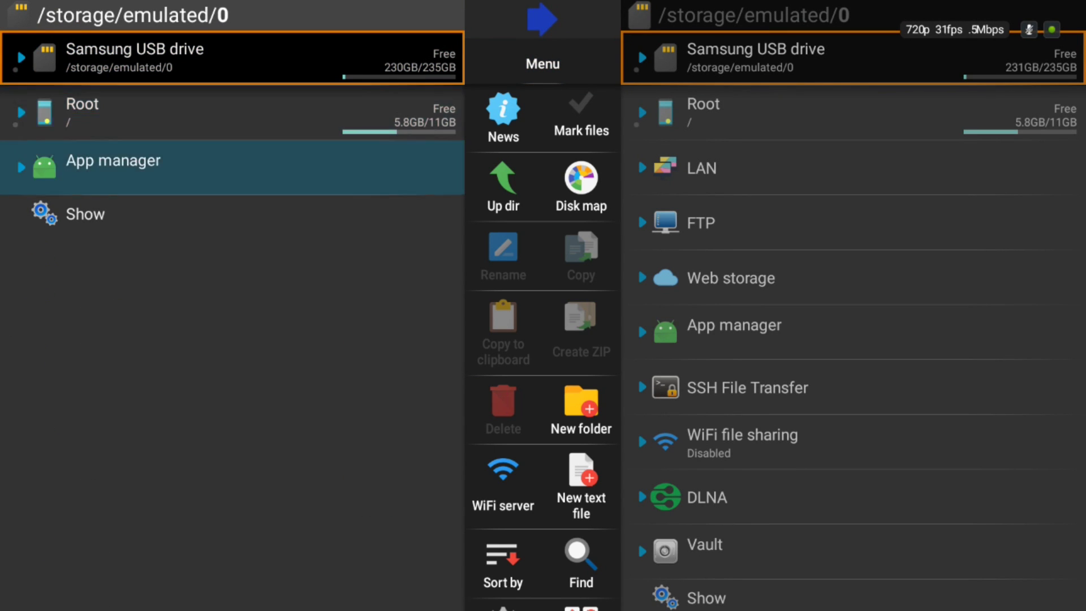
pyautogui.press('Return')
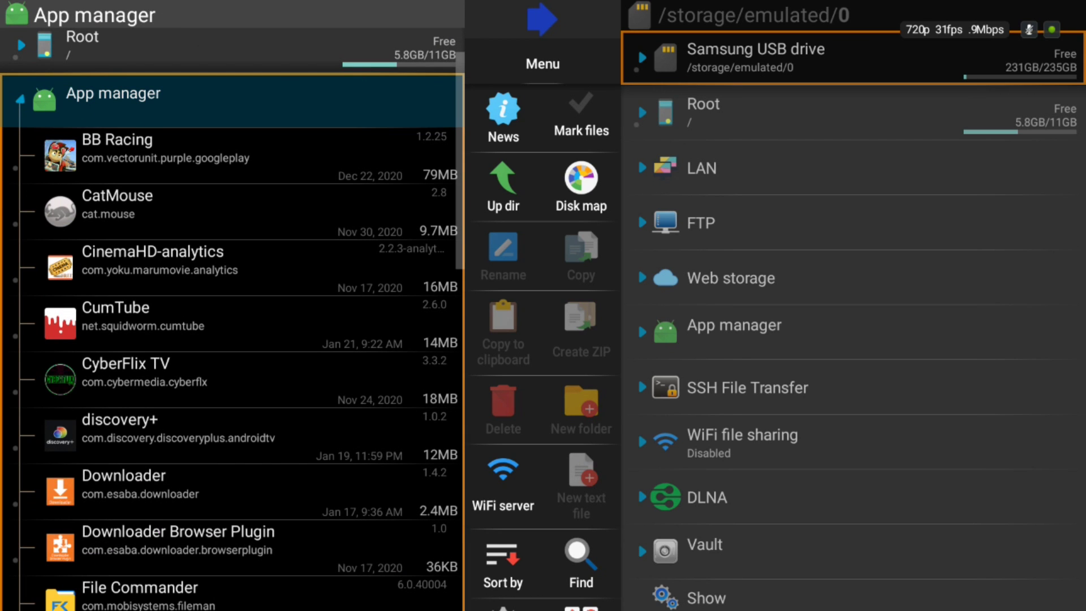
pyautogui.press('Left')
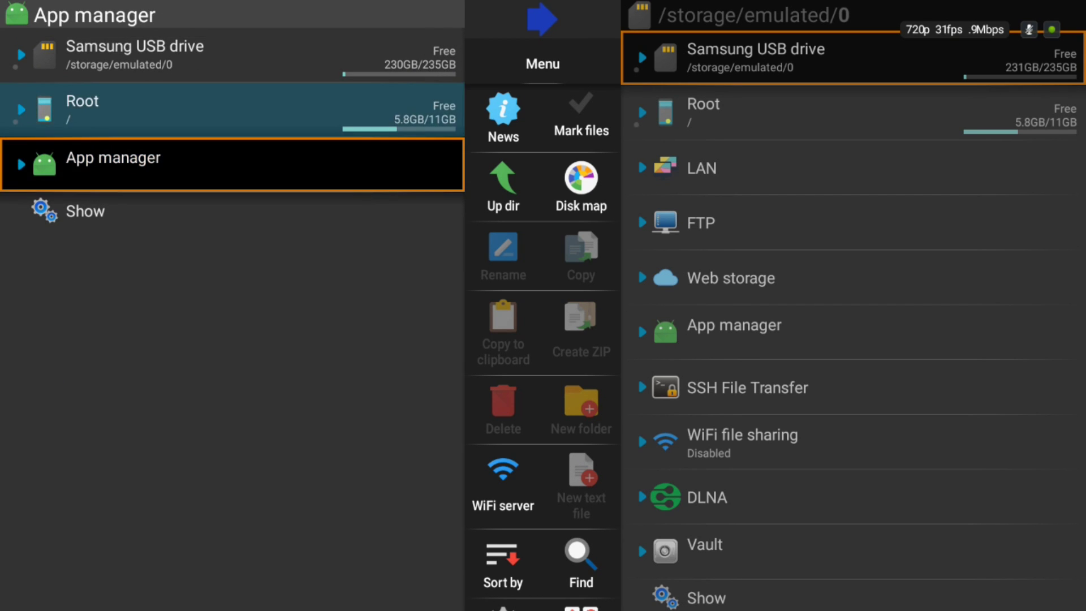
# Expand Root to browse its folders down to system, then collapse it
pyautogui.press('Up')
pyautogui.press('Return')
pyautogui.press('Down')
pyautogui.press('Down')
pyautogui.press('Down')
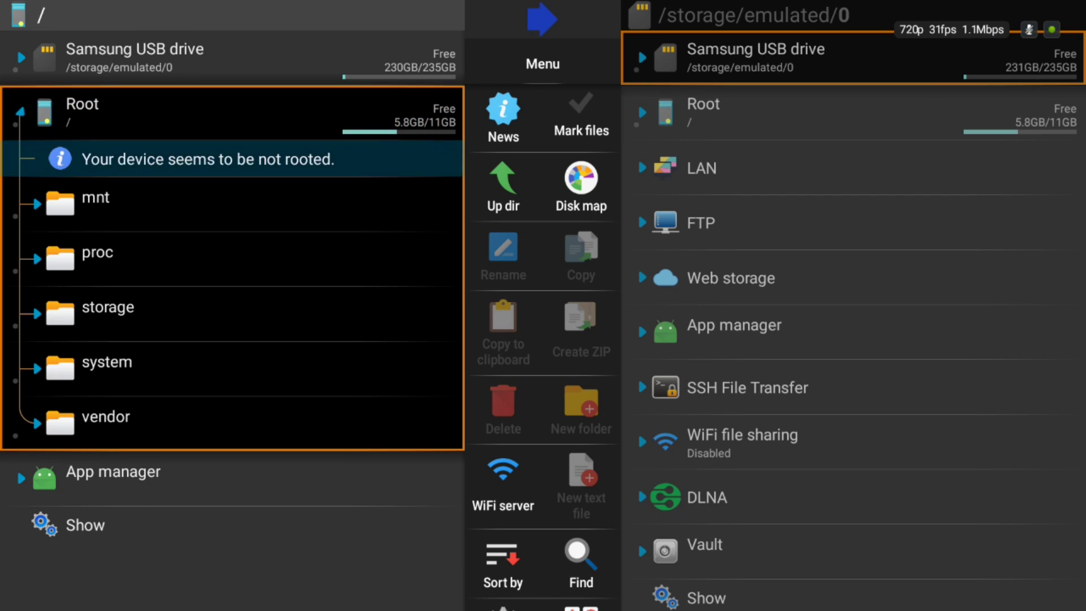
pyautogui.press('Down')
pyautogui.press('Down')
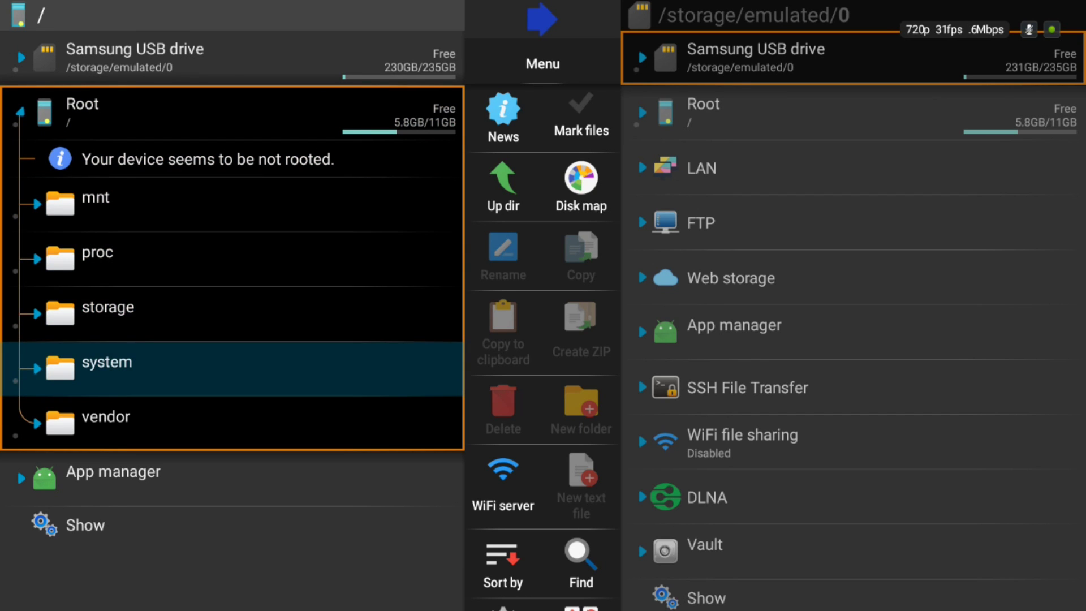
pyautogui.press('Up')
pyautogui.press('Up')
pyautogui.press('Up')
pyautogui.press('Up')
pyautogui.press('Up')
pyautogui.press('Up')
pyautogui.press('Down')
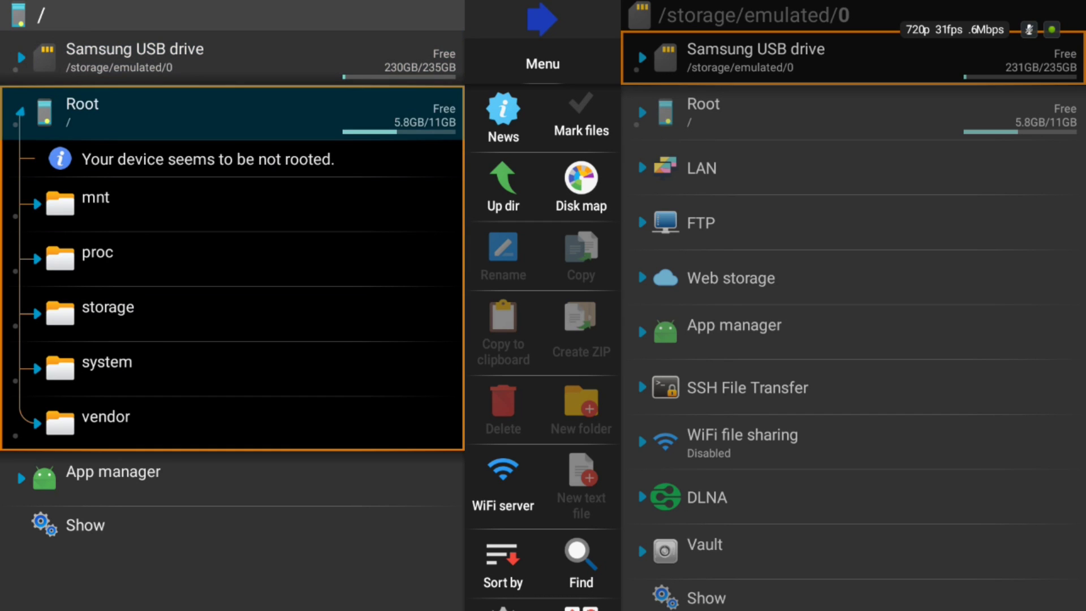
pyautogui.press('Return')
pyautogui.press('Right')
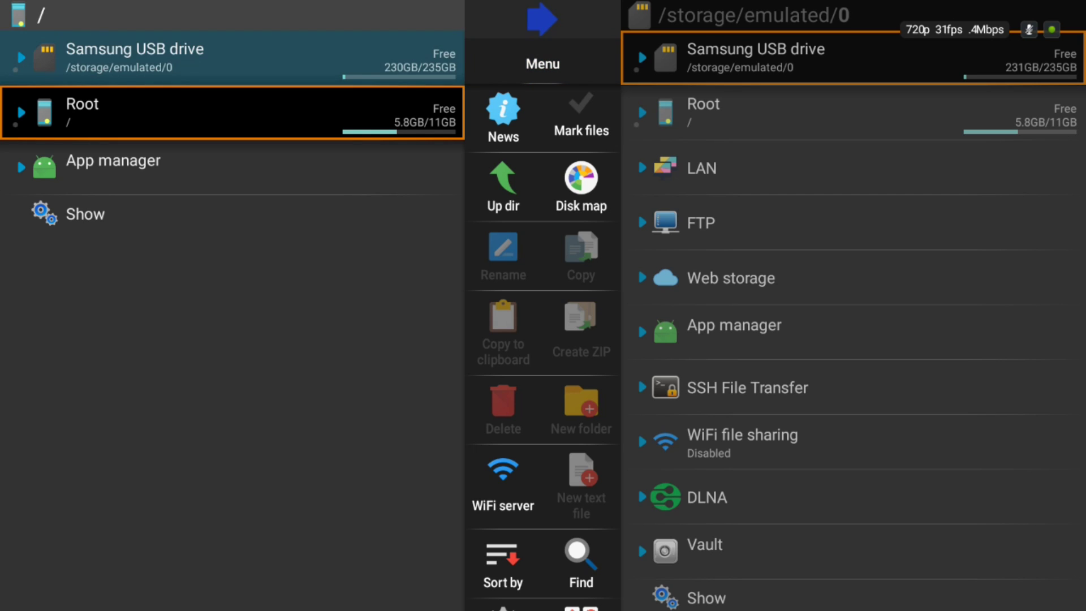
pyautogui.click(136, 56)
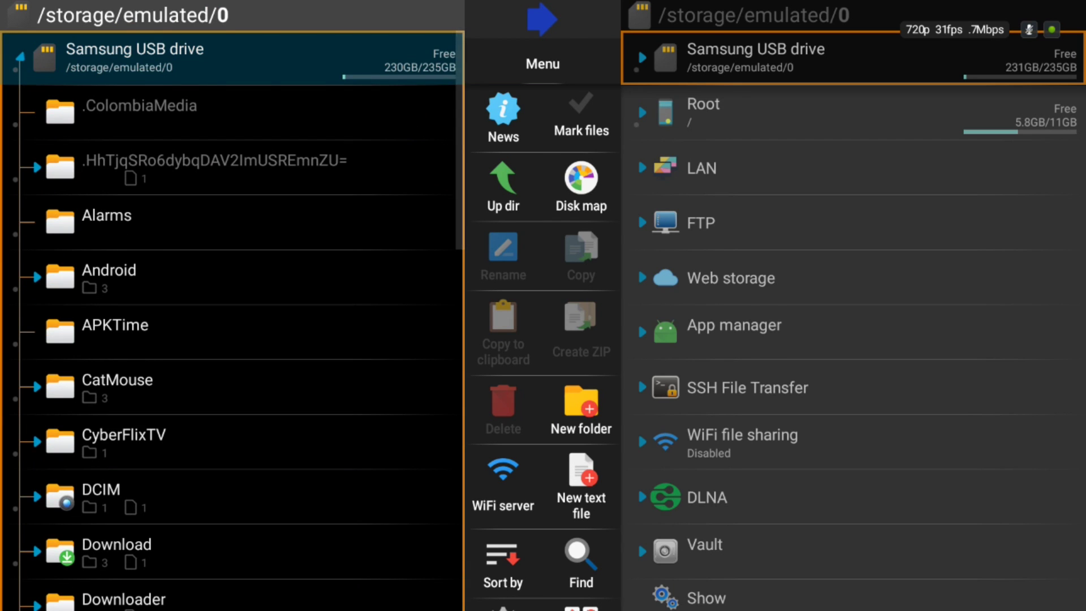
# Expand Downloader and highlight Move in kodi-18.9-Leia-armeabi-v7a.apk's file options
pyautogui.press('Return')
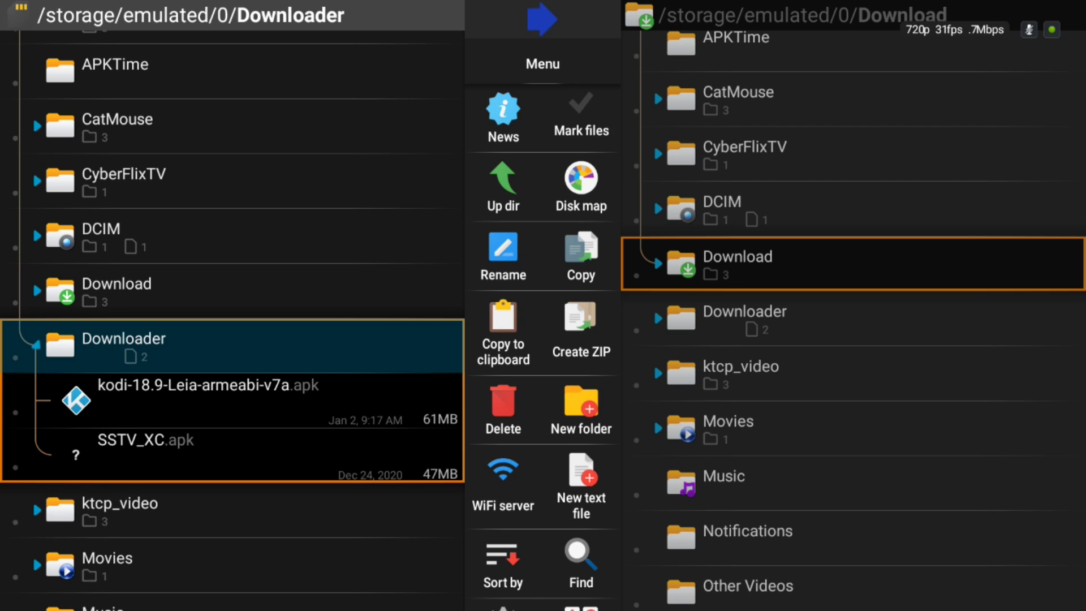
pyautogui.press('Down')
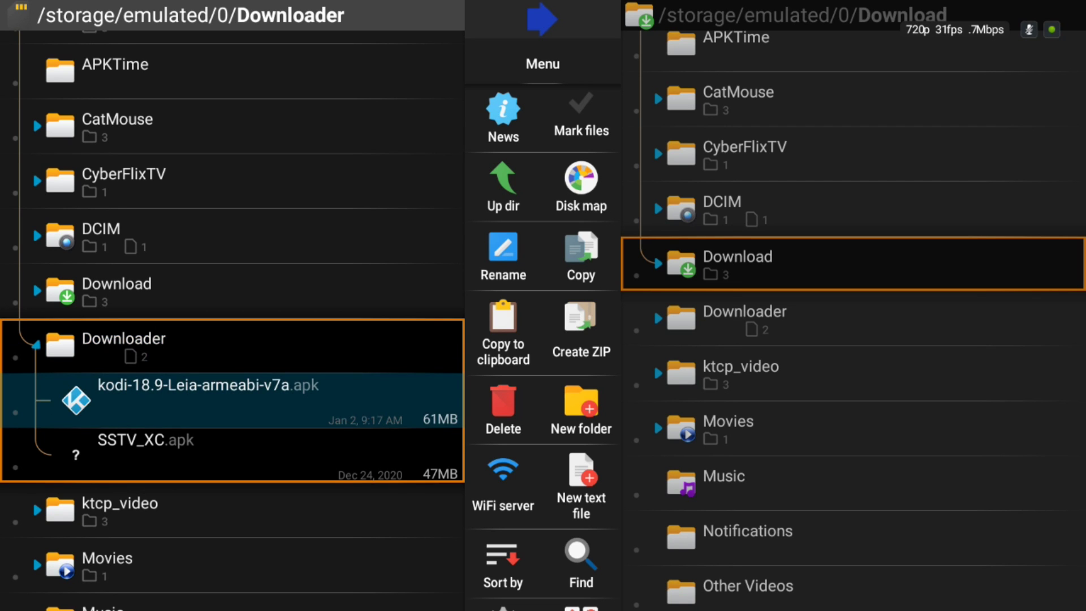
pyautogui.press('Return')
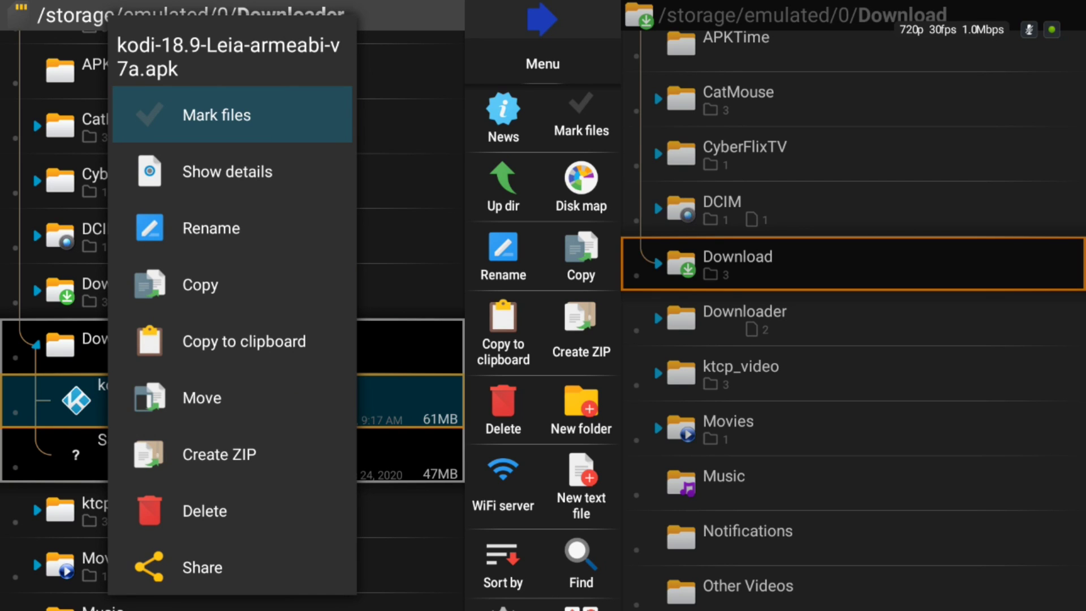
pyautogui.press('Down')
pyautogui.press('Down')
pyautogui.press('Down')
pyautogui.press('Down')
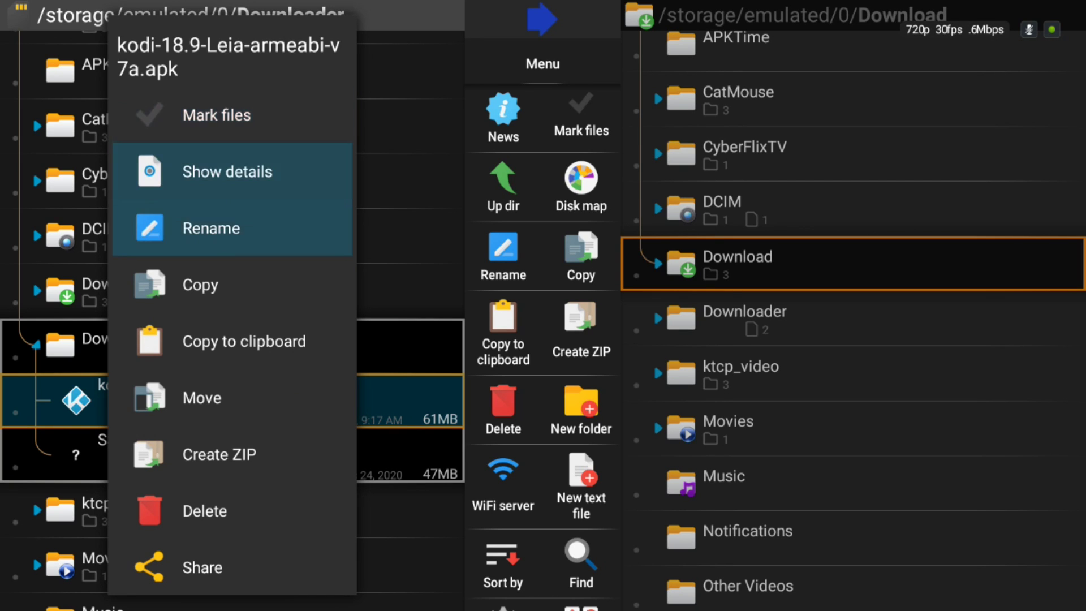
pyautogui.press('Down')
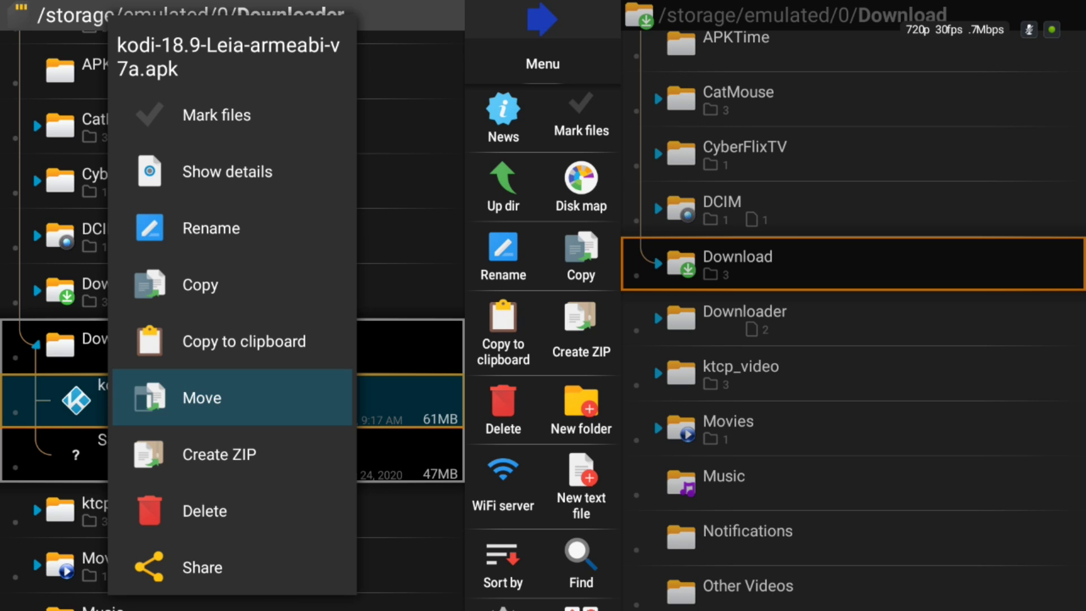
# Open the Move dialog and uncheck 'Move mode (delete source files)'
pyautogui.press('Return')
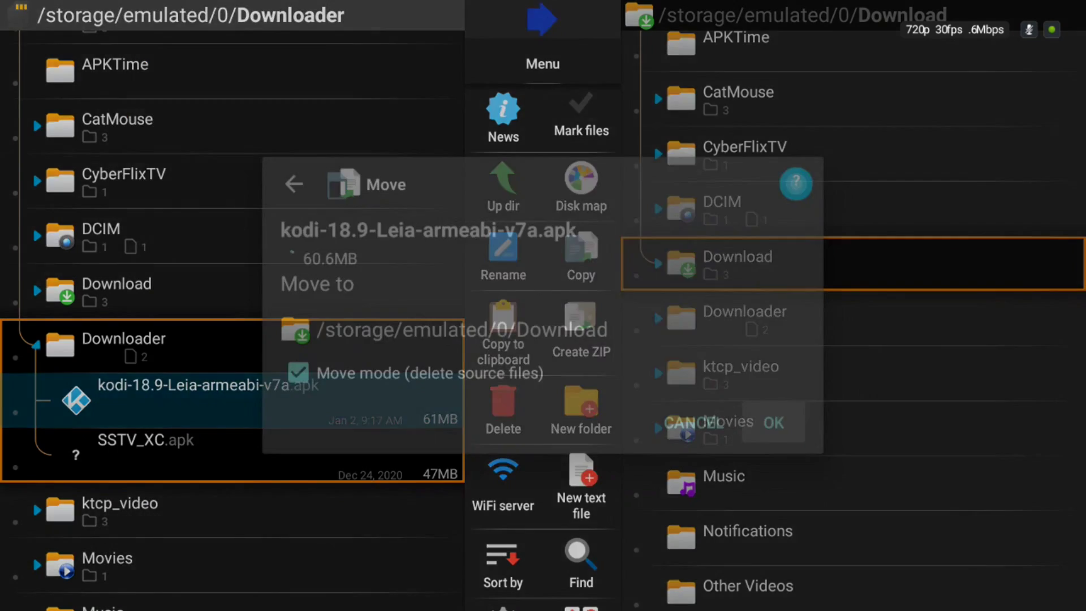
pyautogui.press('Return')
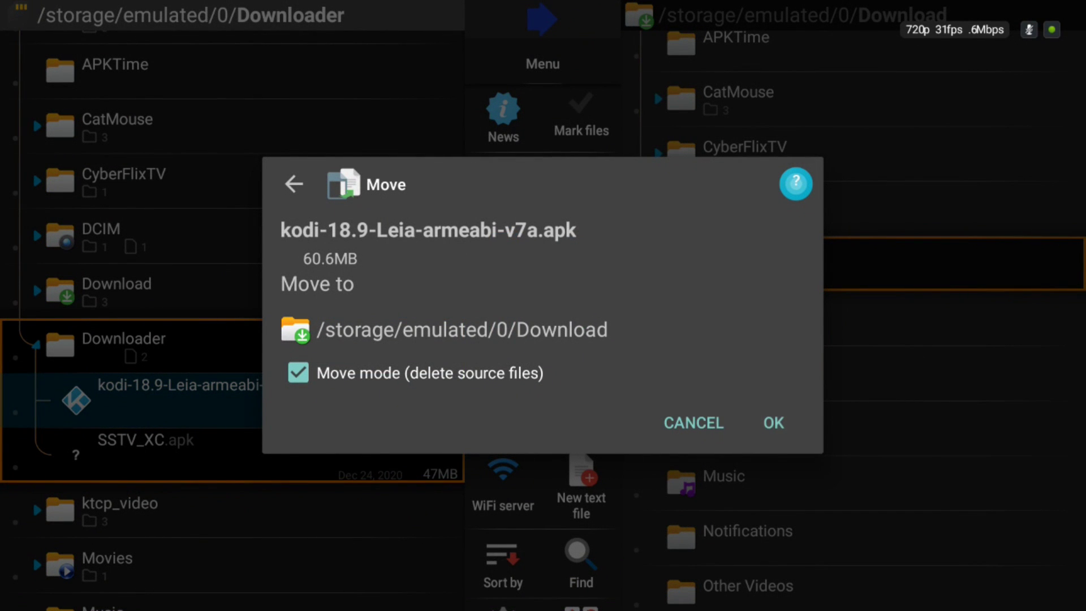
pyautogui.press('Up')
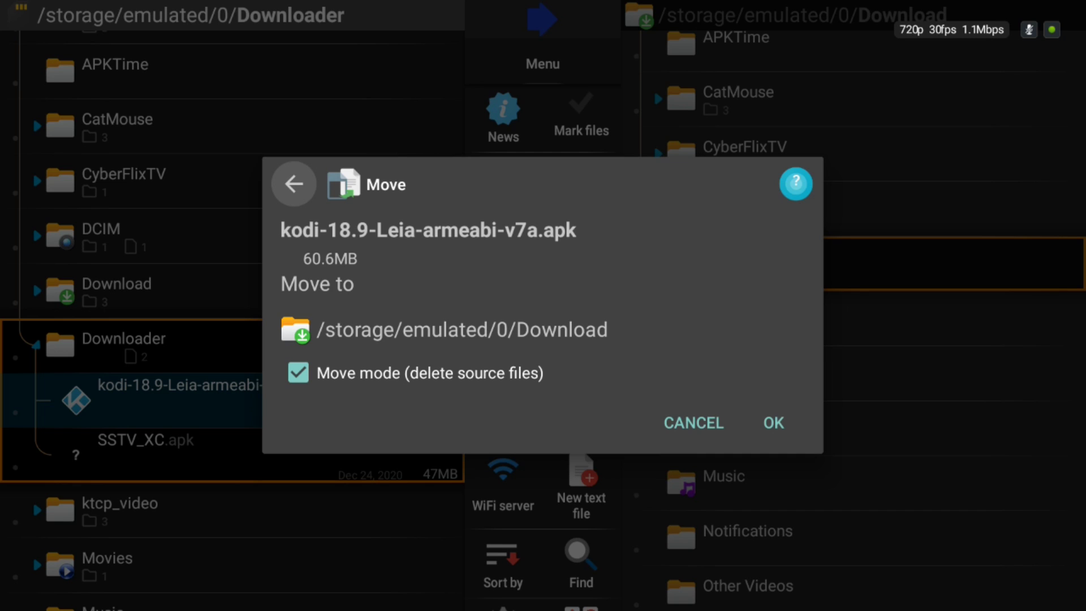
pyautogui.press('Right')
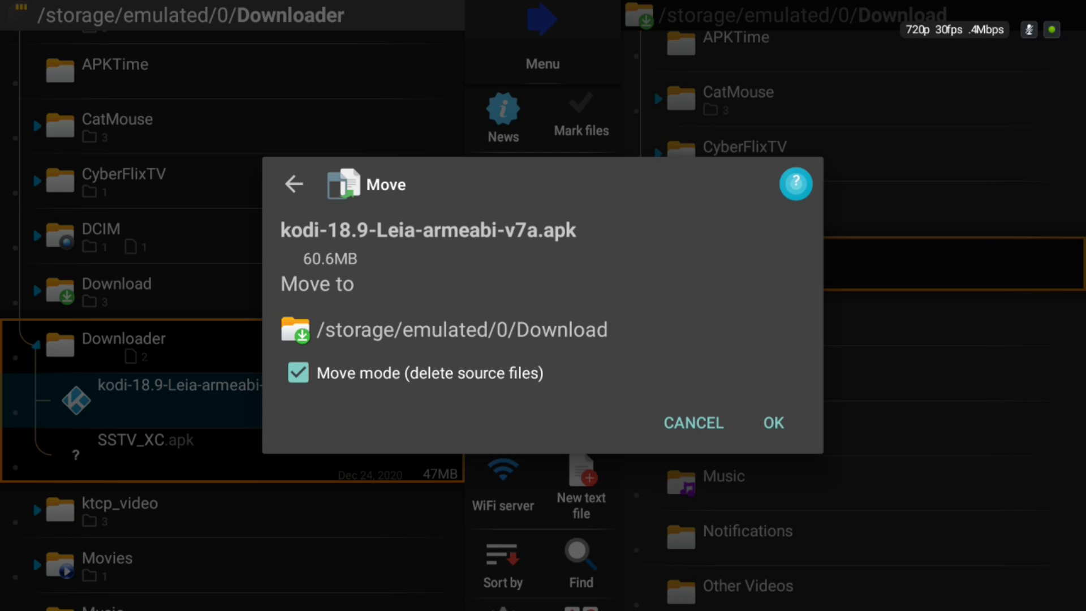
pyautogui.press('Return')
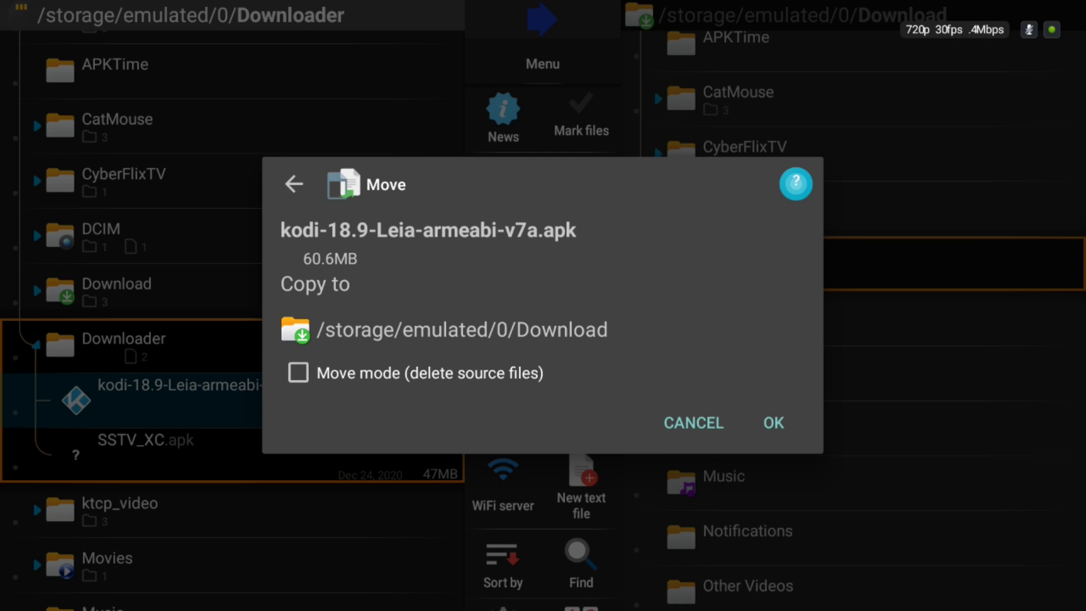
# Confirm copying the Kodi APK into /storage/emulated/0/Download
pyautogui.press('Down')
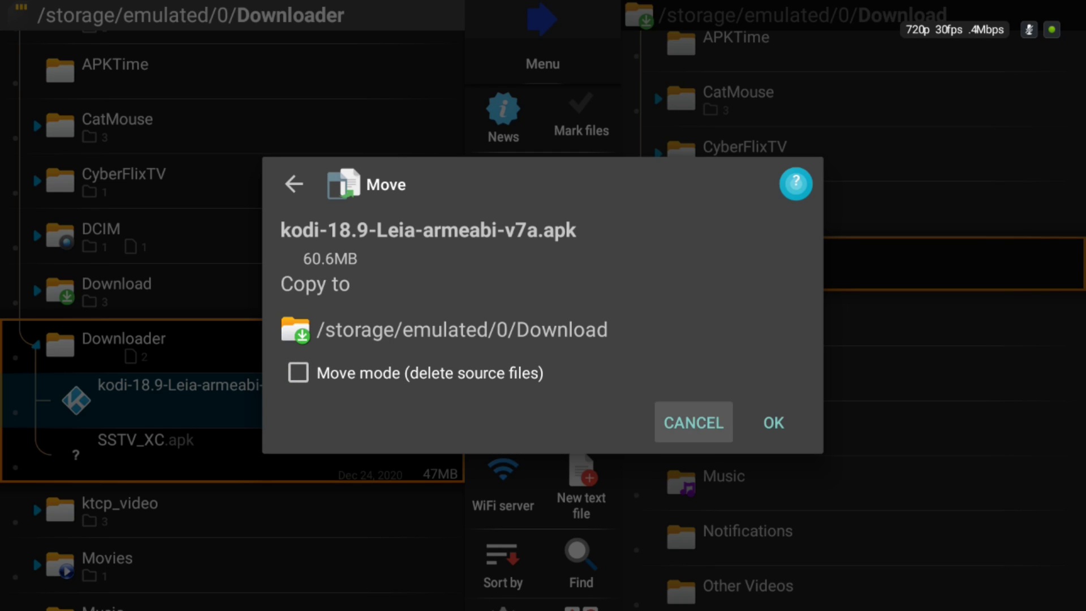
pyautogui.press('Right')
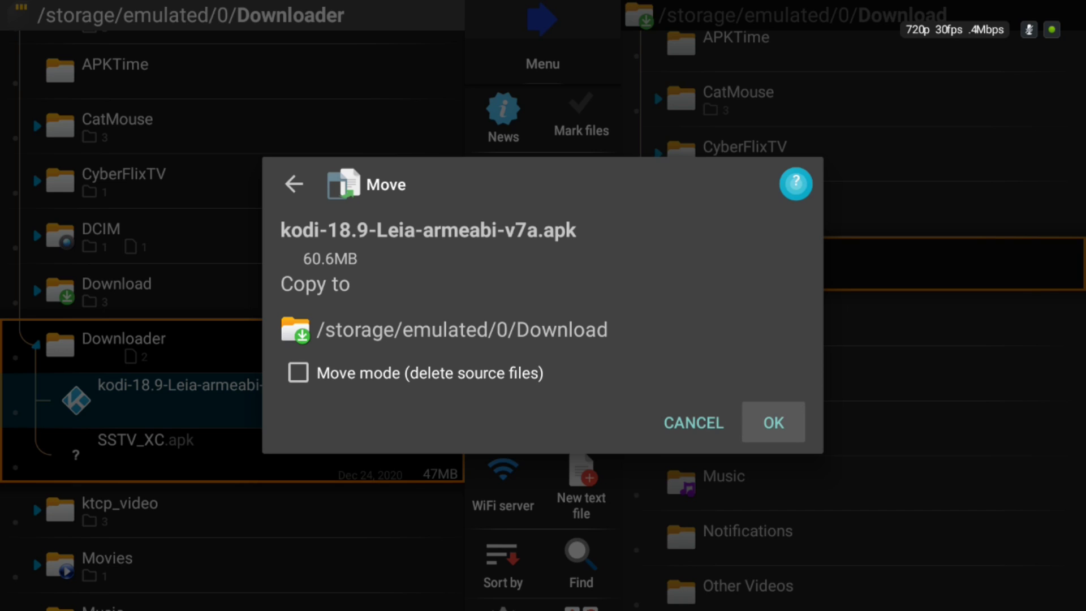
pyautogui.press('Return')
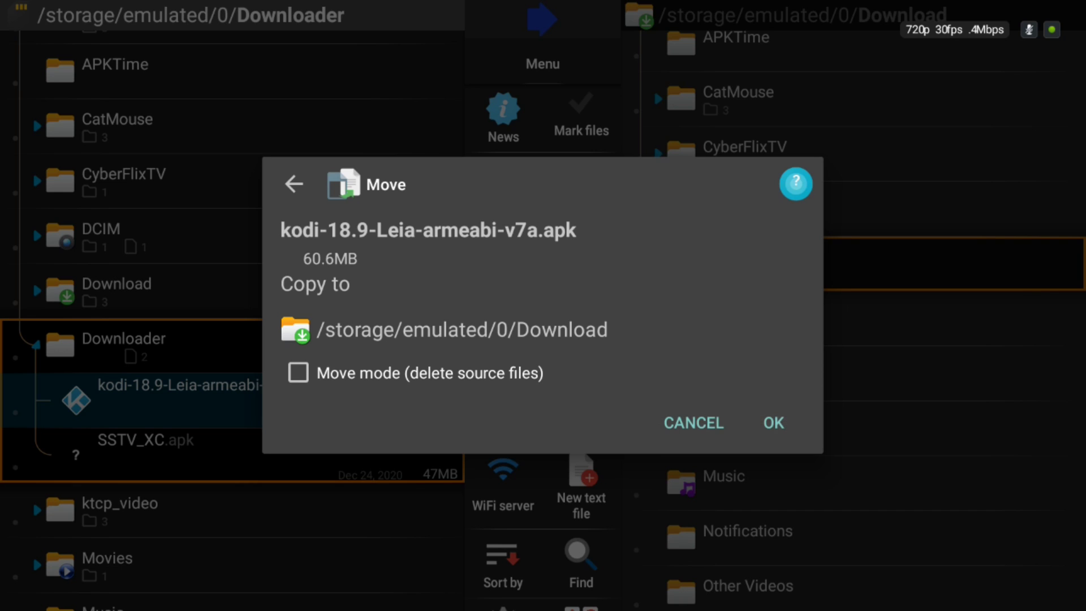
pyautogui.press('Left')
pyautogui.press('Up')
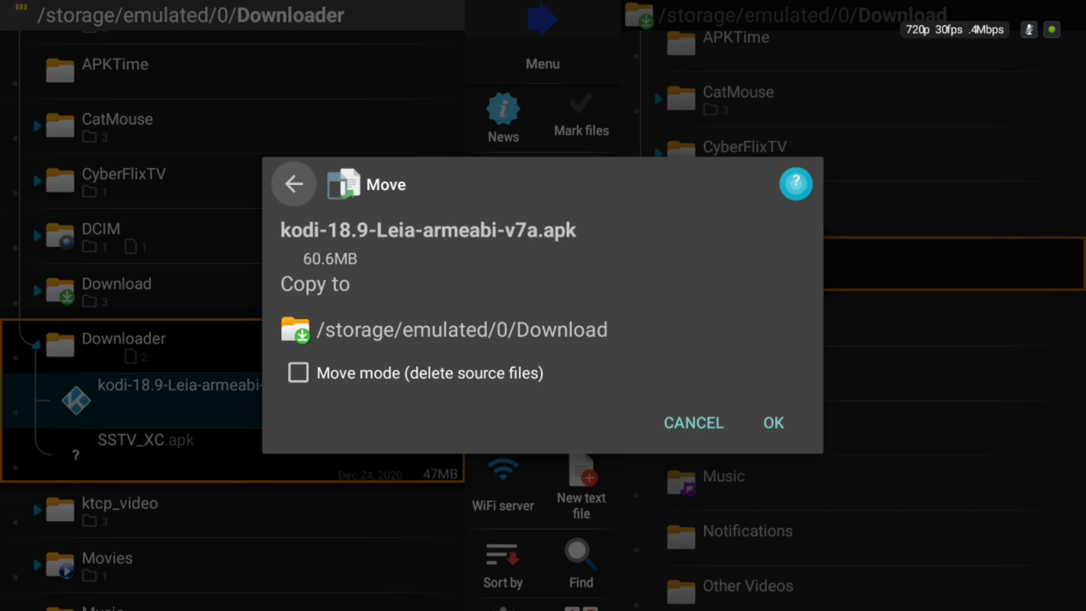
pyautogui.press('Right')
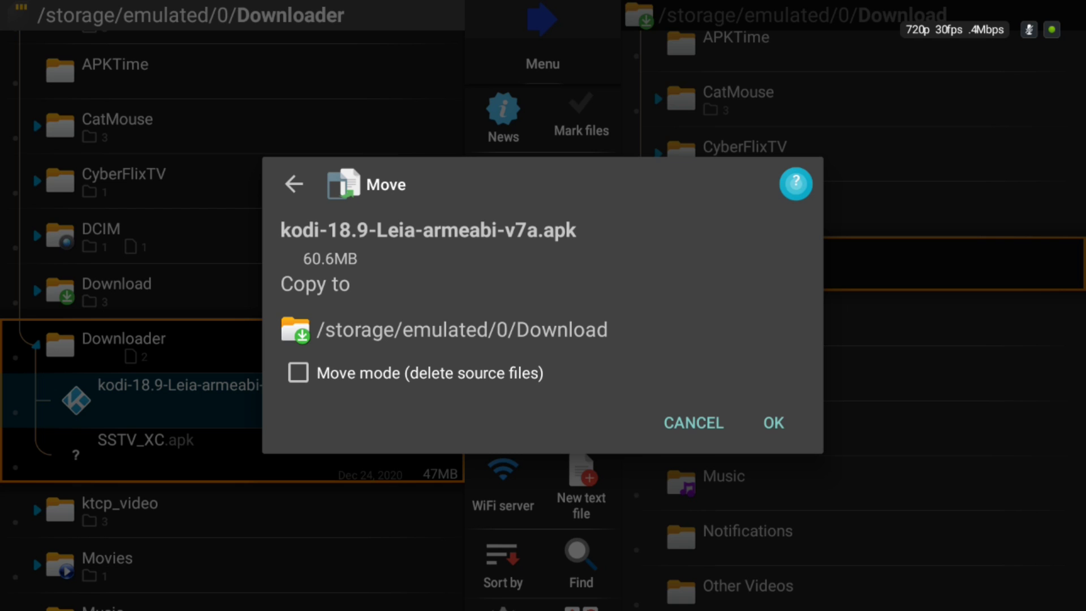
pyautogui.press('Down')
pyautogui.press('Right')
pyautogui.press('Return')
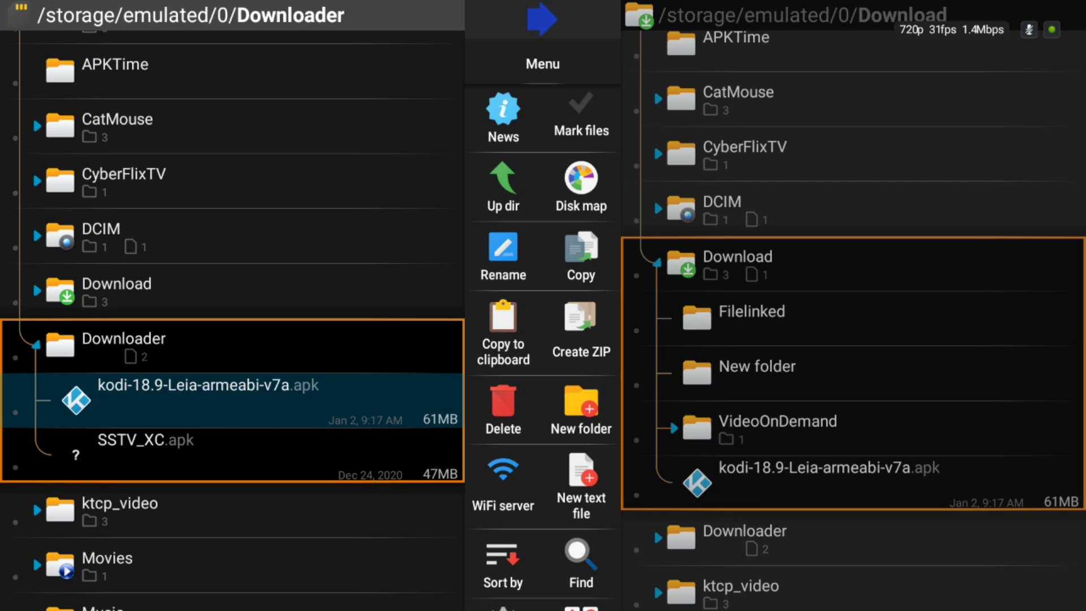
pyautogui.press('Down')
# Delete kodi-18.9-Leia-armeabi-v7a.apk from Downloader with 'Use Recycle bin' unchecked
pyautogui.press('Up')
pyautogui.press('Return')
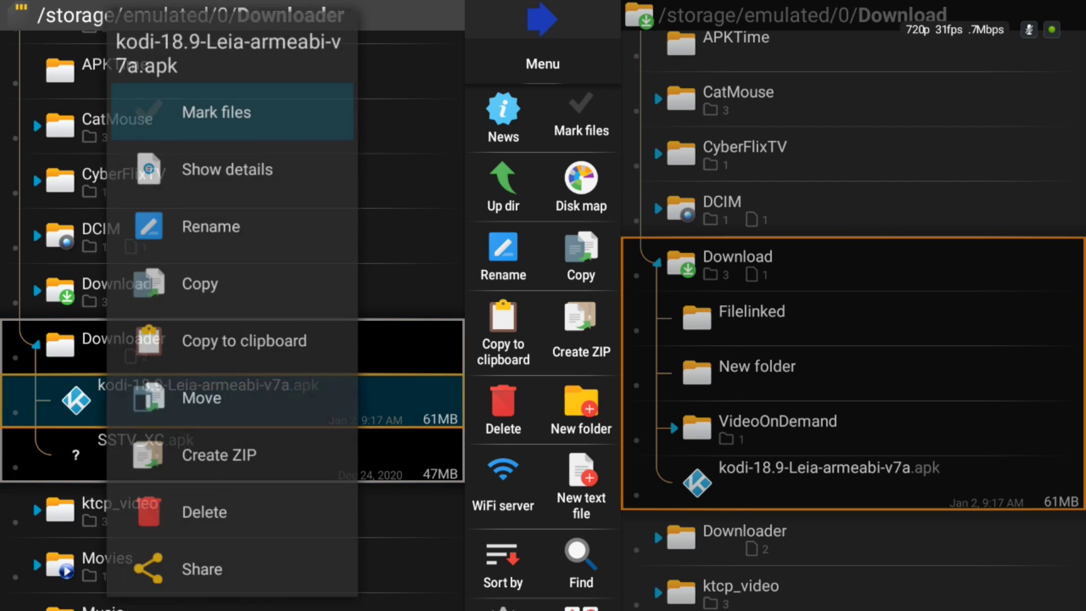
pyautogui.press('Down')
pyautogui.press('Down')
pyautogui.press('Down')
pyautogui.press('Down')
pyautogui.press('Down')
pyautogui.press('Down')
pyautogui.press('Down')
pyautogui.press('Down')
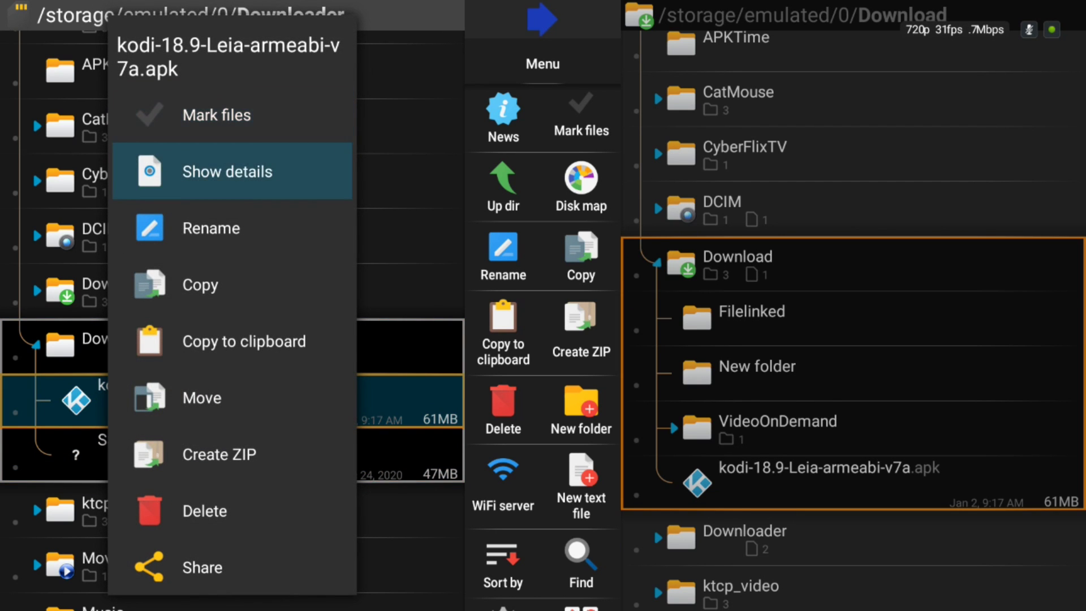
pyautogui.press('Up')
pyautogui.press('Return')
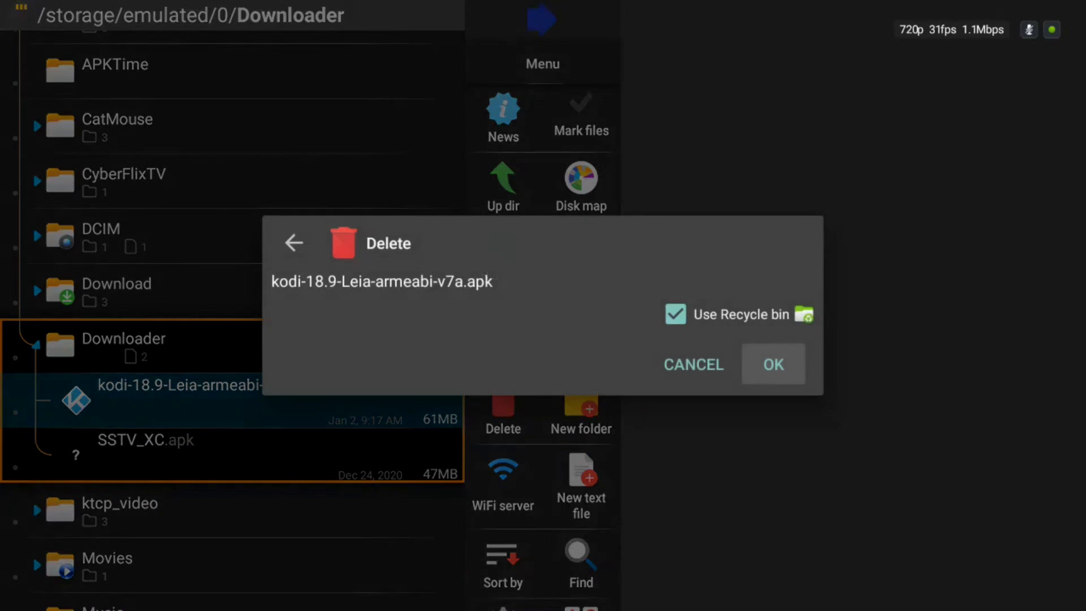
pyautogui.press('Up')
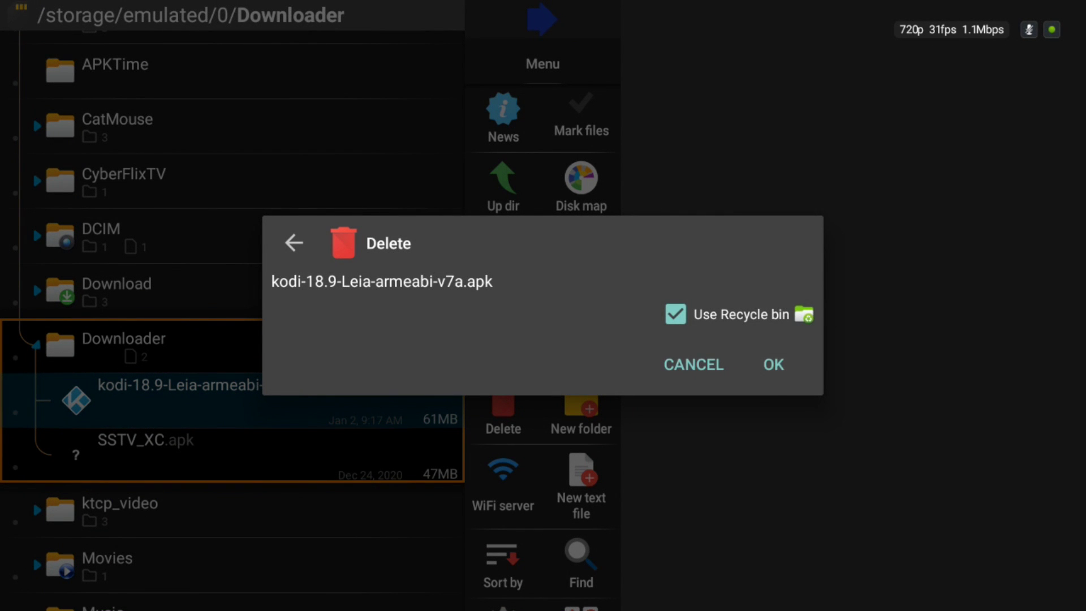
pyautogui.press('Up')
pyautogui.press('Down')
pyautogui.press('Return')
pyautogui.press('Down')
pyautogui.press('Right')
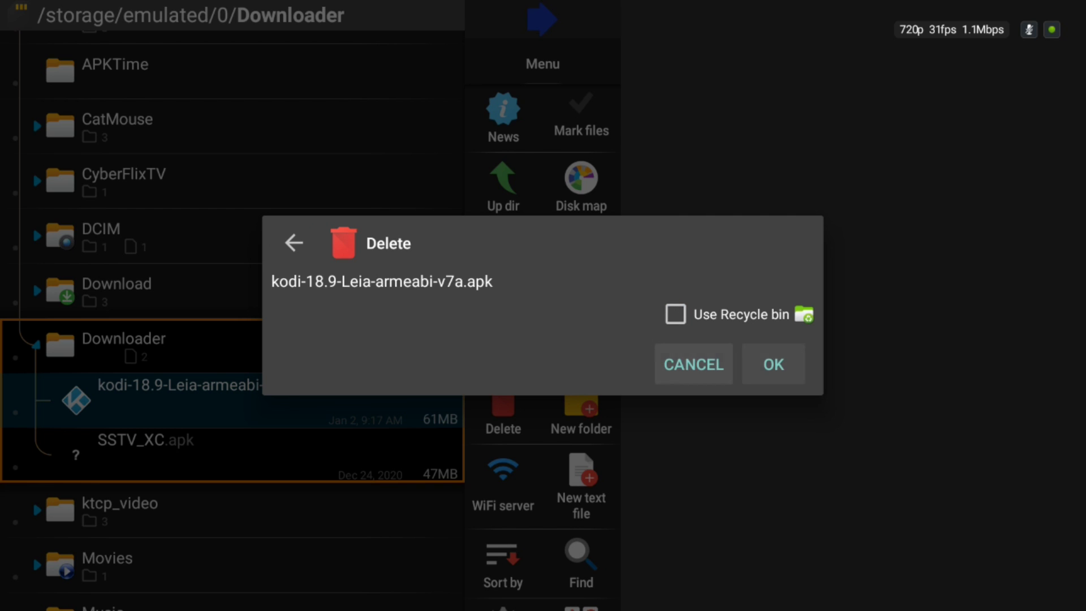
pyautogui.press('Return')
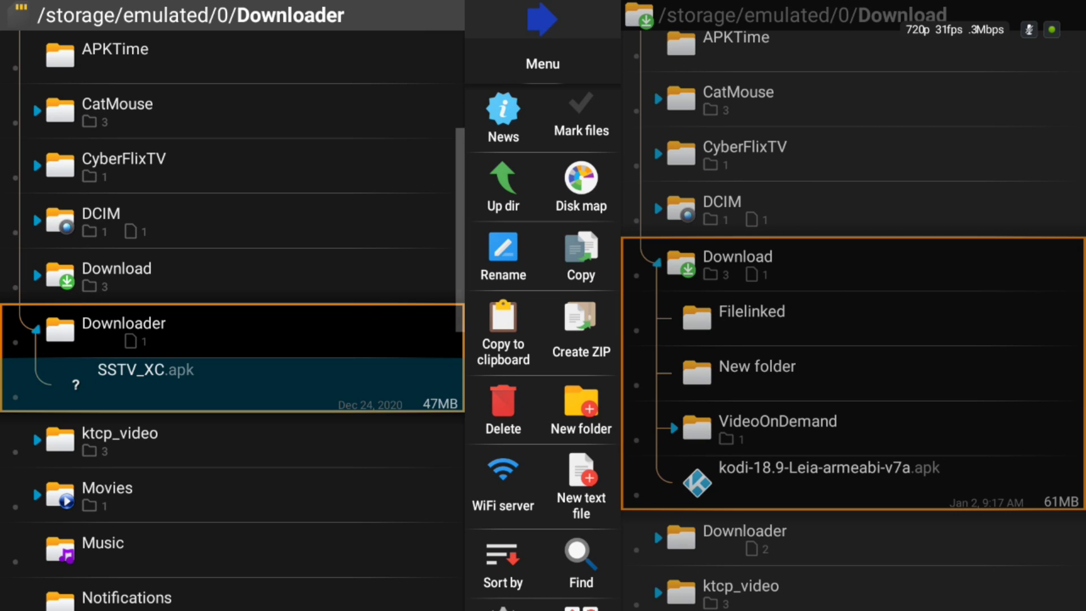
# Collapse Downloader, check the copied APK inside Download, then collapse Download
pyautogui.press('Up')
pyautogui.press('Left')
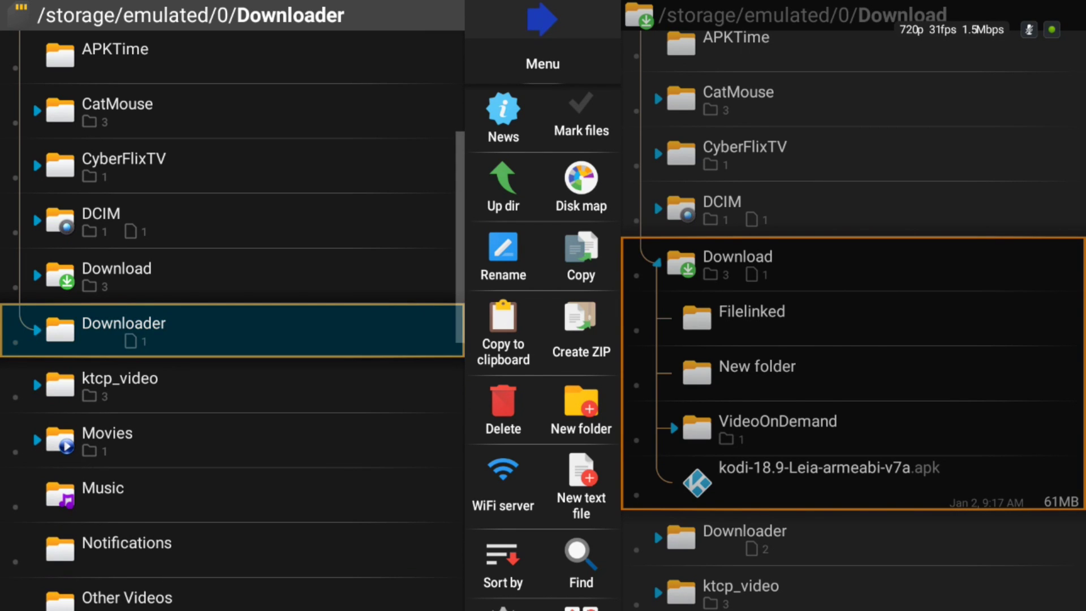
pyautogui.press('Right')
pyautogui.press('Right')
pyautogui.press('Right')
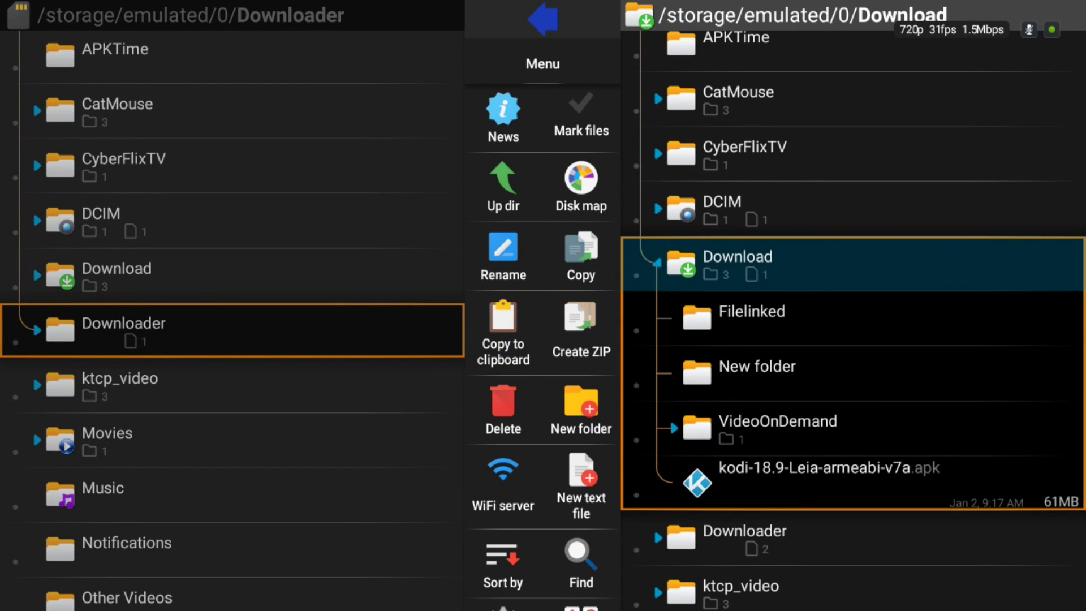
pyautogui.press('Down')
pyautogui.press('Down')
pyautogui.press('Down')
pyautogui.press('Down')
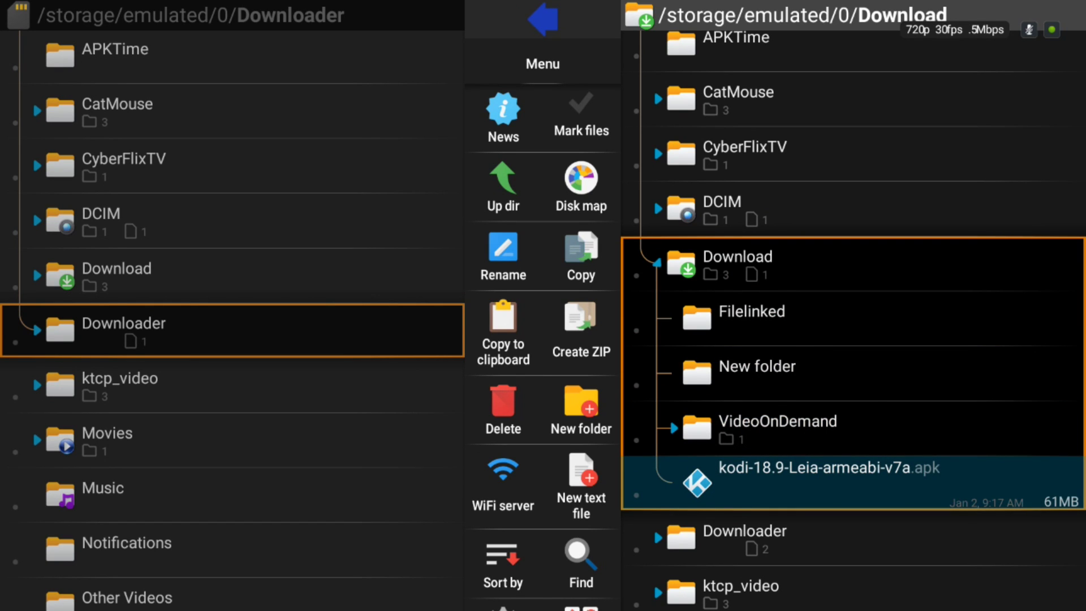
pyautogui.press('Up')
pyautogui.press('Up')
pyautogui.press('Up')
pyautogui.press('Up')
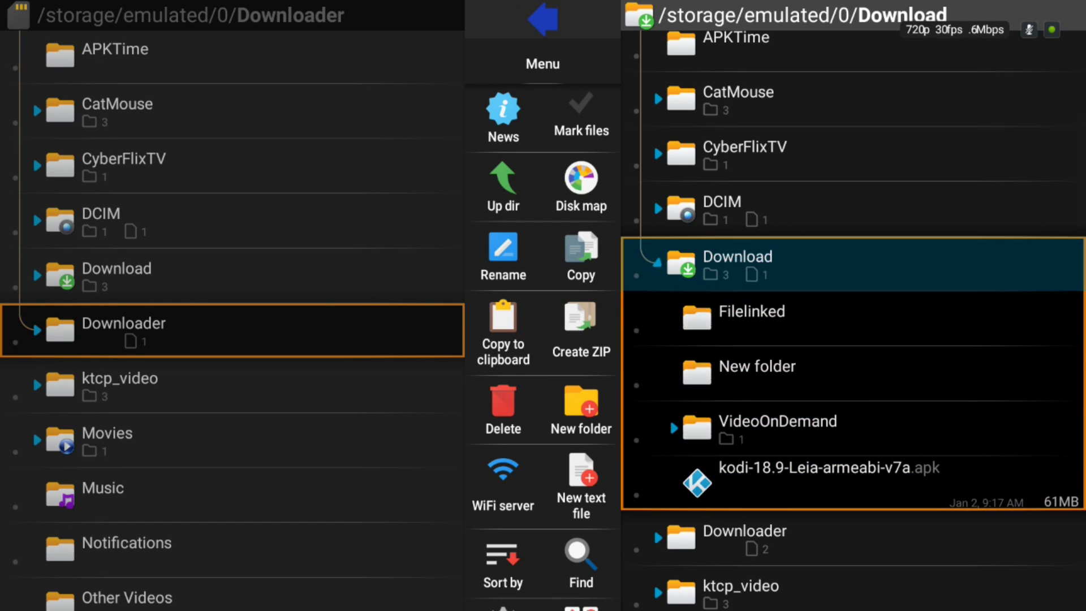
pyautogui.press('Left')
pyautogui.press('Up')
pyautogui.press('Up')
pyautogui.press('Up')
pyautogui.press('Up')
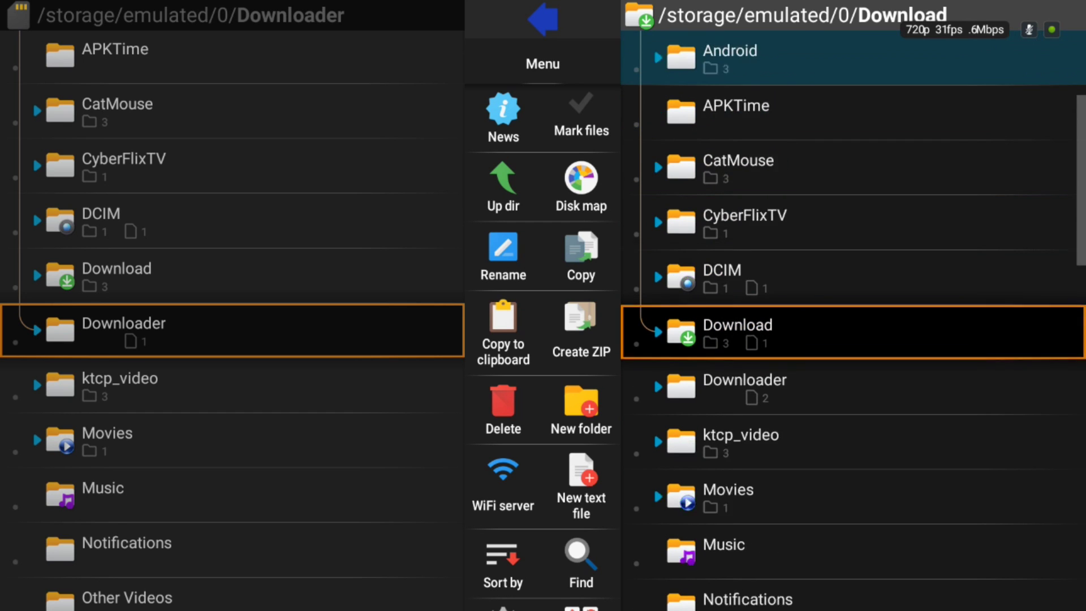
# Collapse Samsung USB drive and expand the Vault entry further down the locations
pyautogui.press('Up')
pyautogui.press('Up')
pyautogui.press('Up')
pyautogui.press('Up')
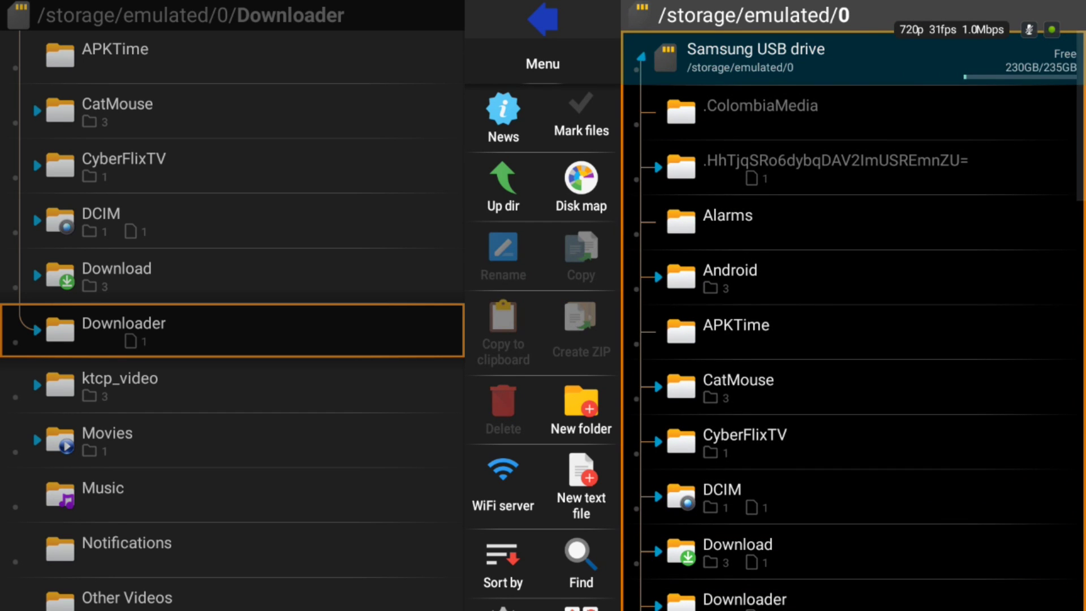
pyautogui.press('Left')
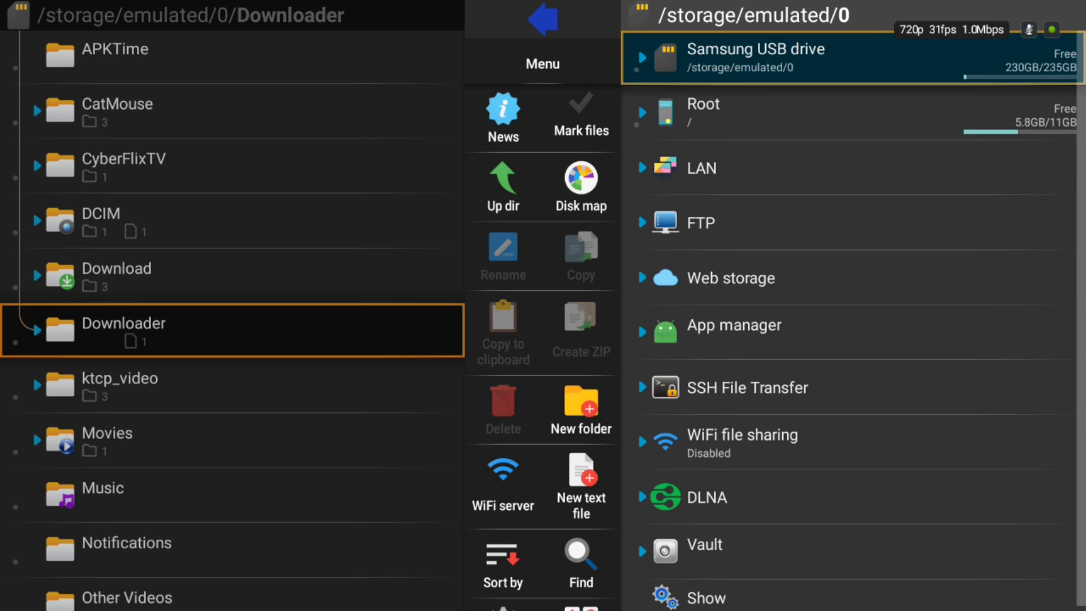
pyautogui.press('Down')
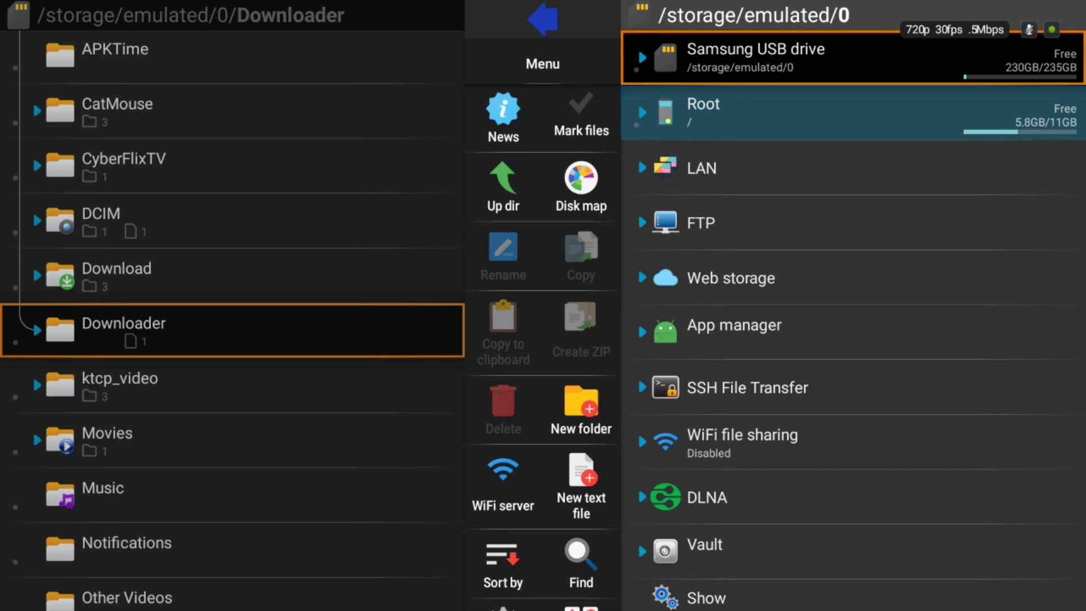
pyautogui.press('Down')
pyautogui.press('Down')
pyautogui.press('Down')
pyautogui.press('Down')
pyautogui.press('Down')
pyautogui.press('Down')
pyautogui.press('Down')
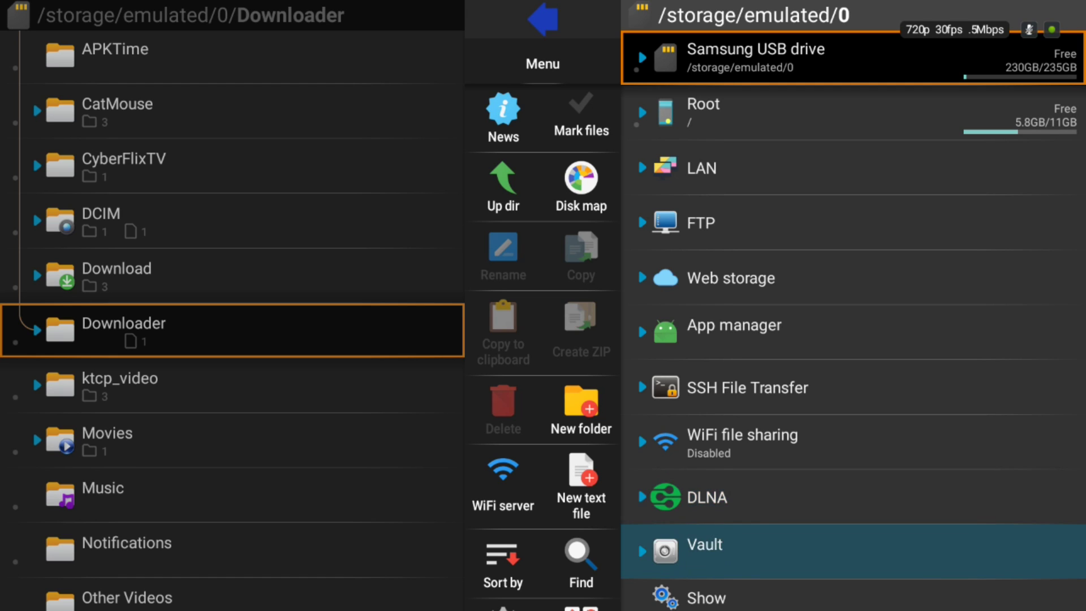
pyautogui.click(705, 545)
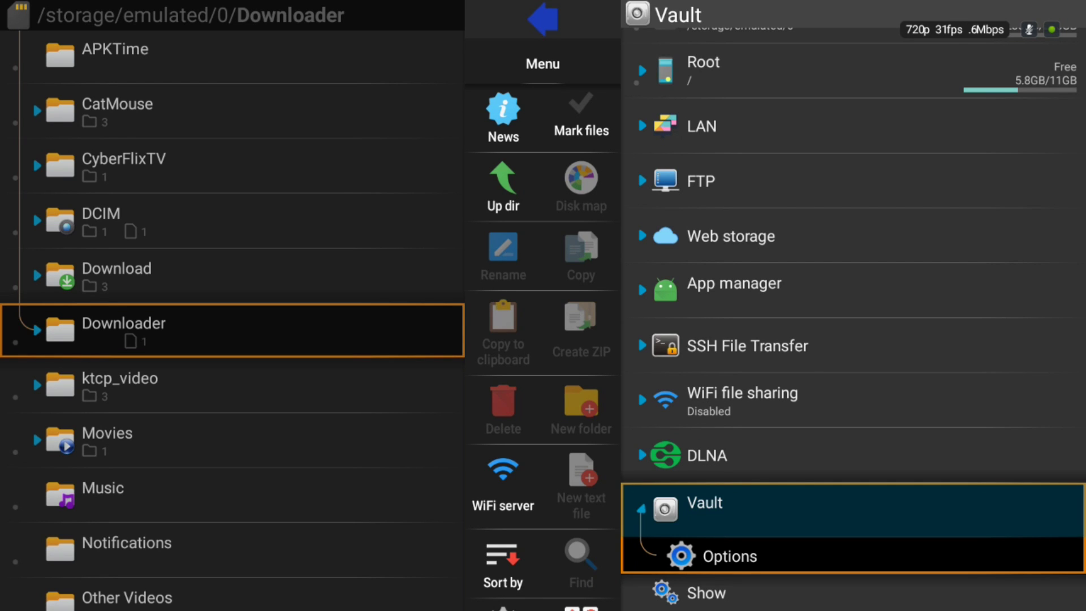
# Choose New under Vault's Options, then cancel the New catalog dialog
pyautogui.press('Down')
pyautogui.press('Return')
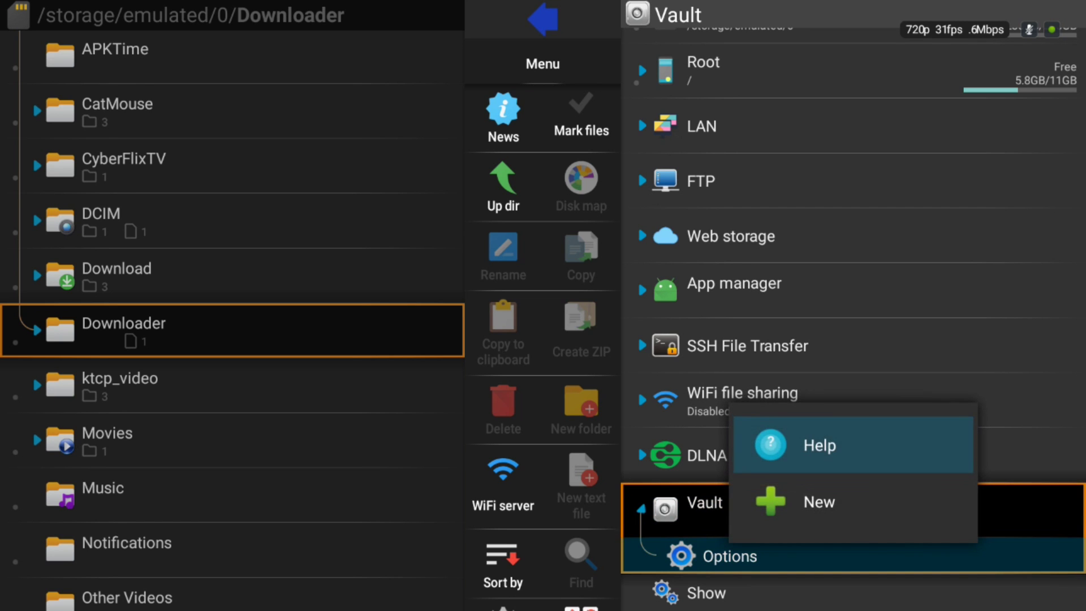
pyautogui.press('Down')
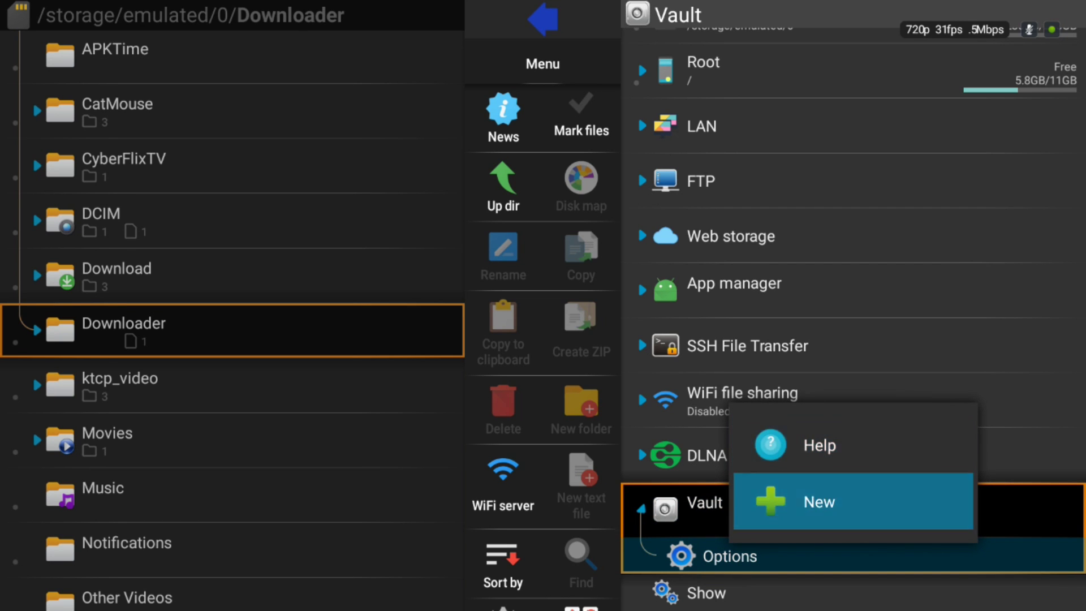
pyautogui.press('Return')
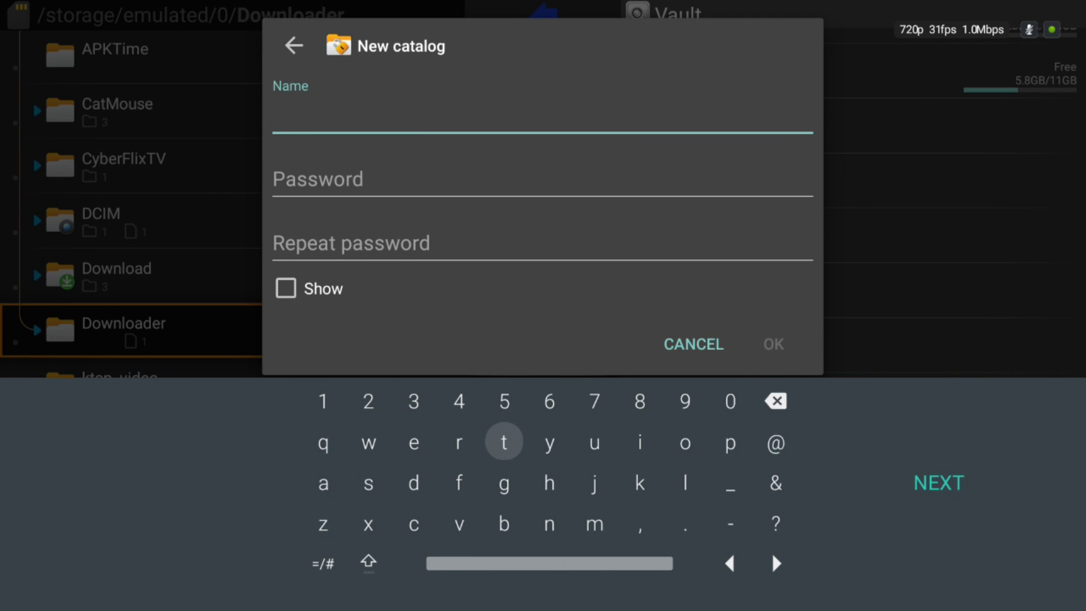
pyautogui.press('Down')
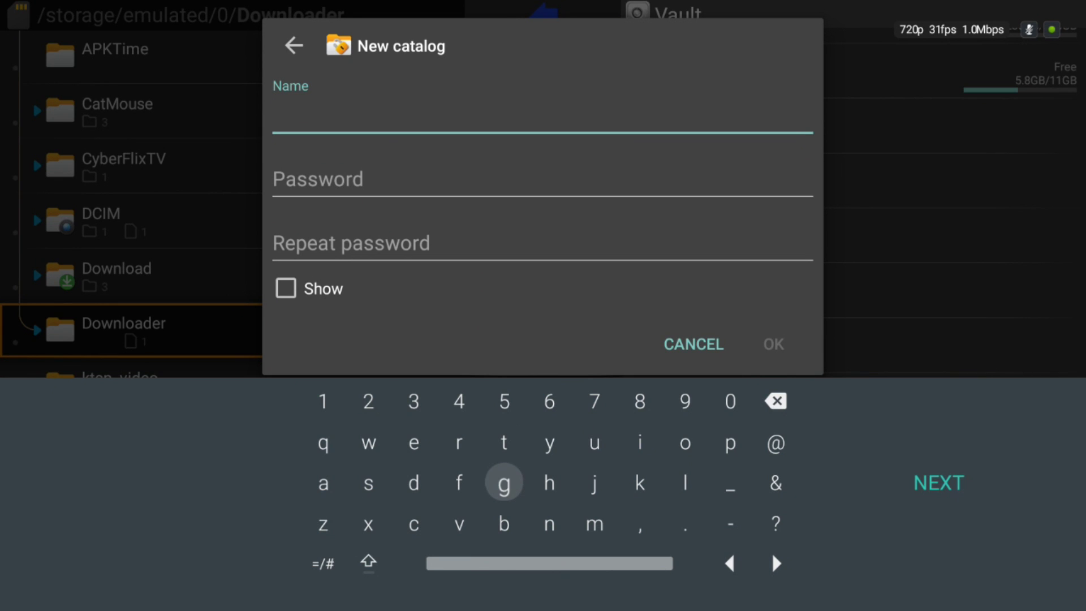
pyautogui.press('Escape')
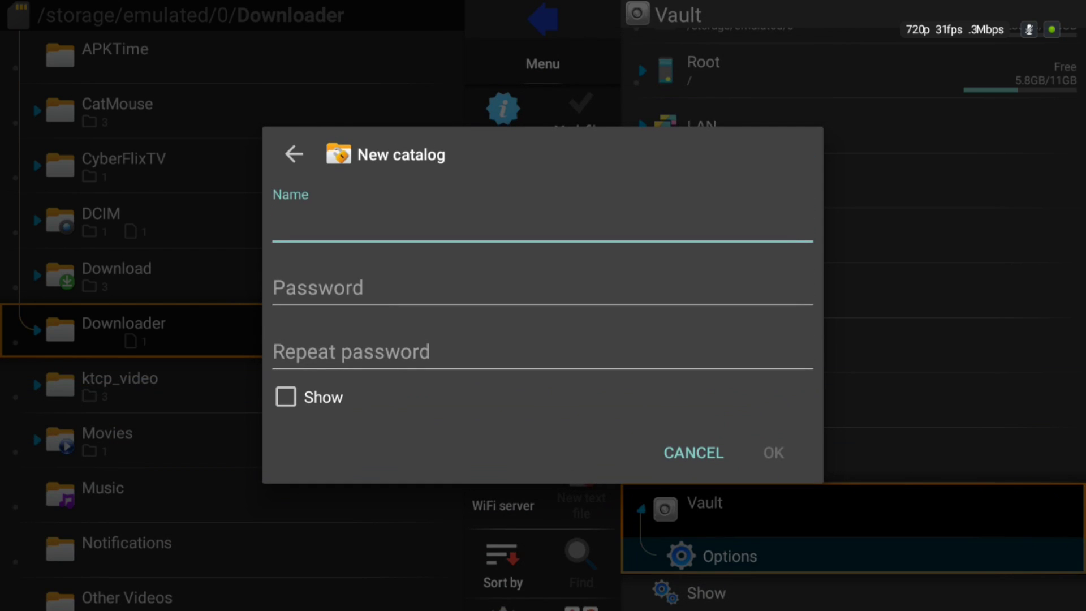
pyautogui.press('Escape')
pyautogui.press('Down')
pyautogui.press('Down')
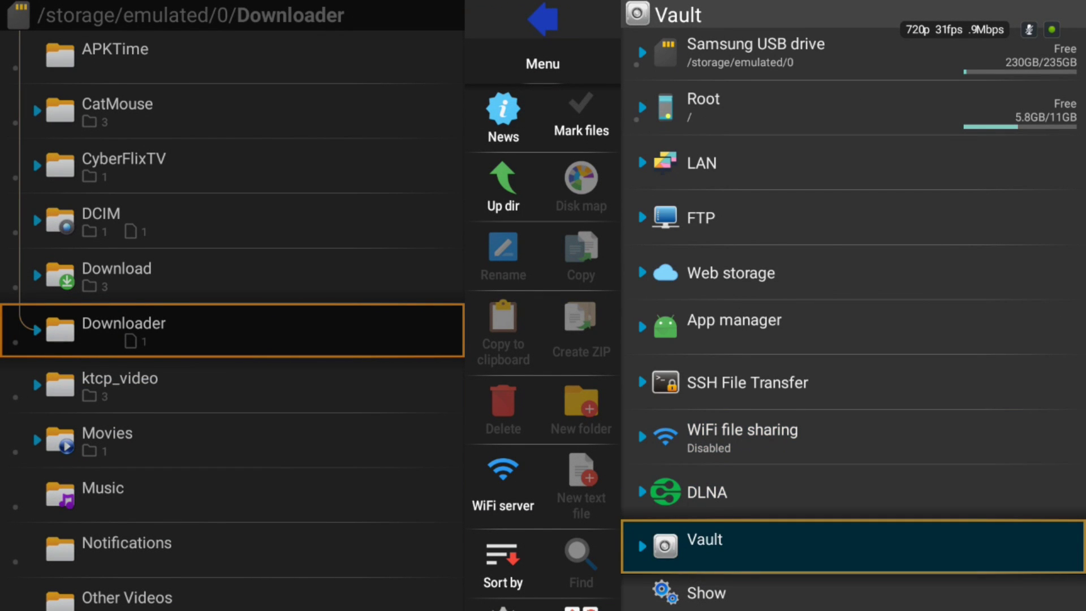
# Untick and retick FTP in the Show location checklist, then close it
pyautogui.press('Down')
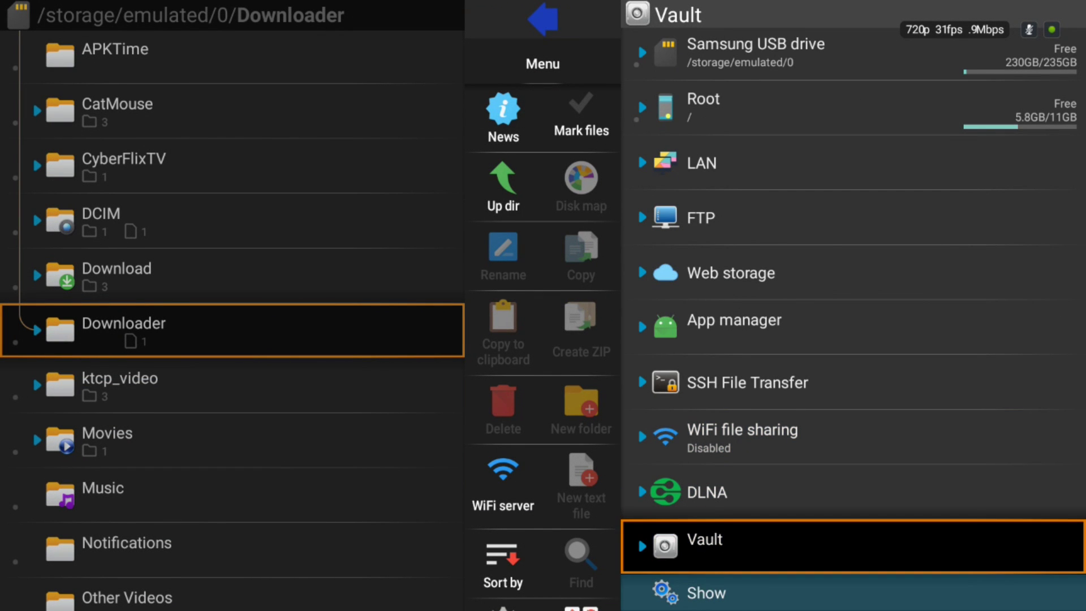
pyautogui.press('Return')
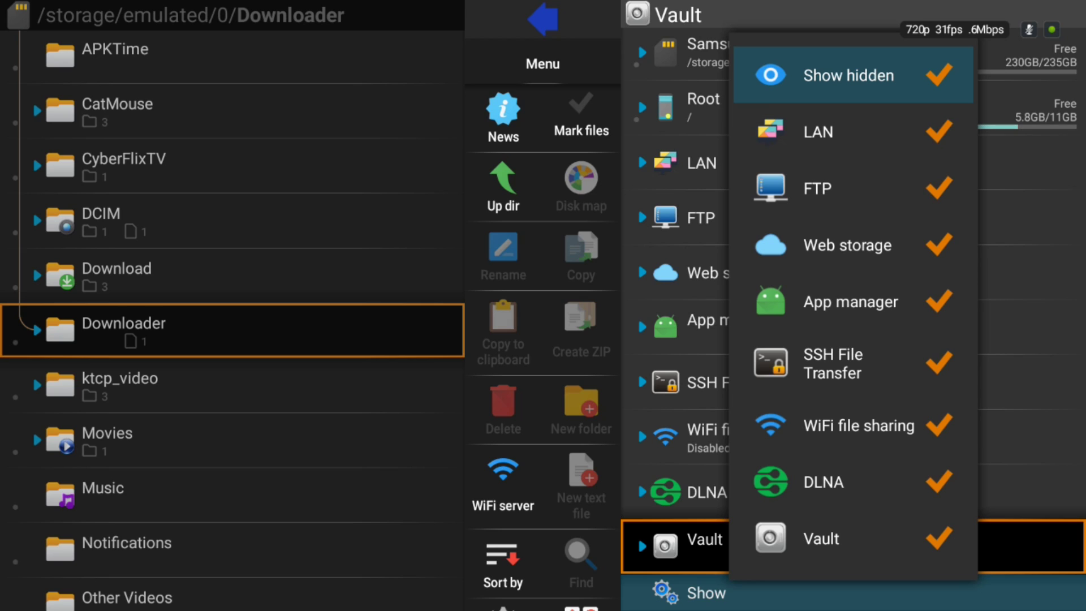
pyautogui.press('Down')
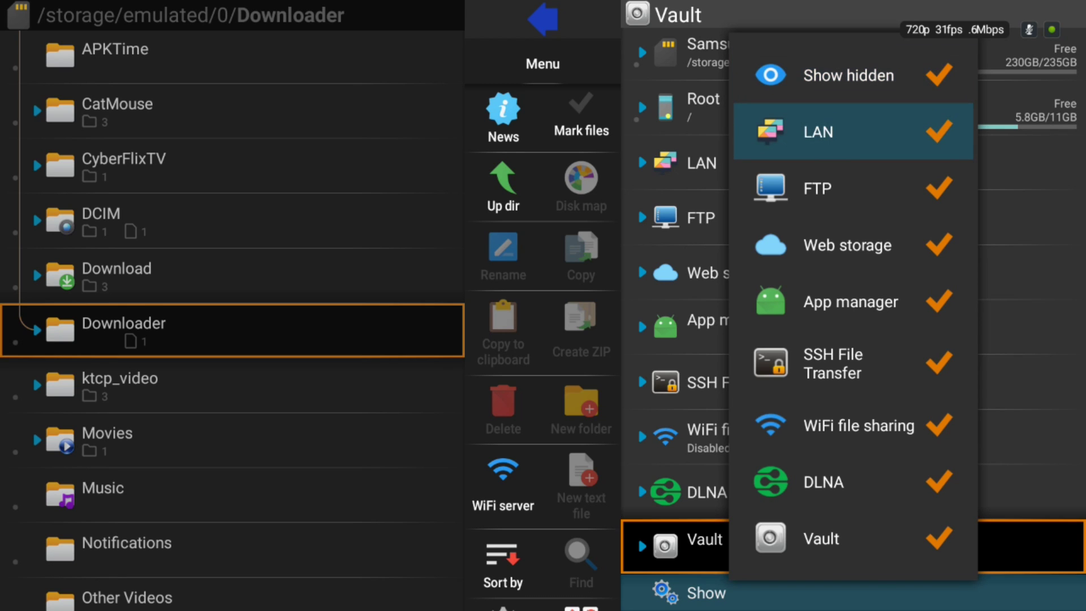
pyautogui.press('Down')
pyautogui.press('Return')
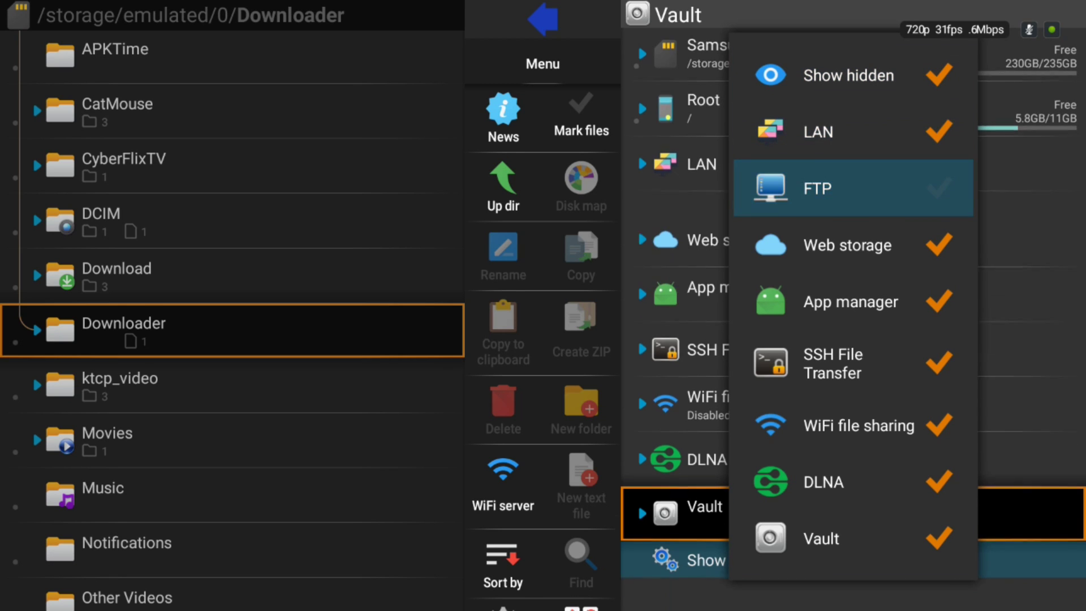
pyautogui.press('Return')
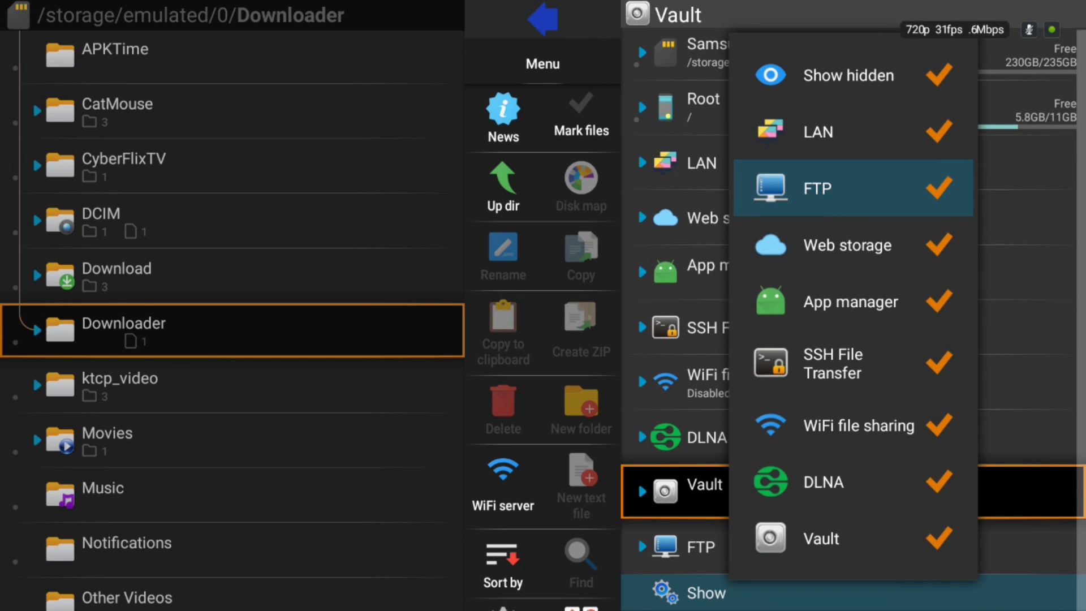
pyautogui.press('Down')
pyautogui.press('Down')
pyautogui.press('Down')
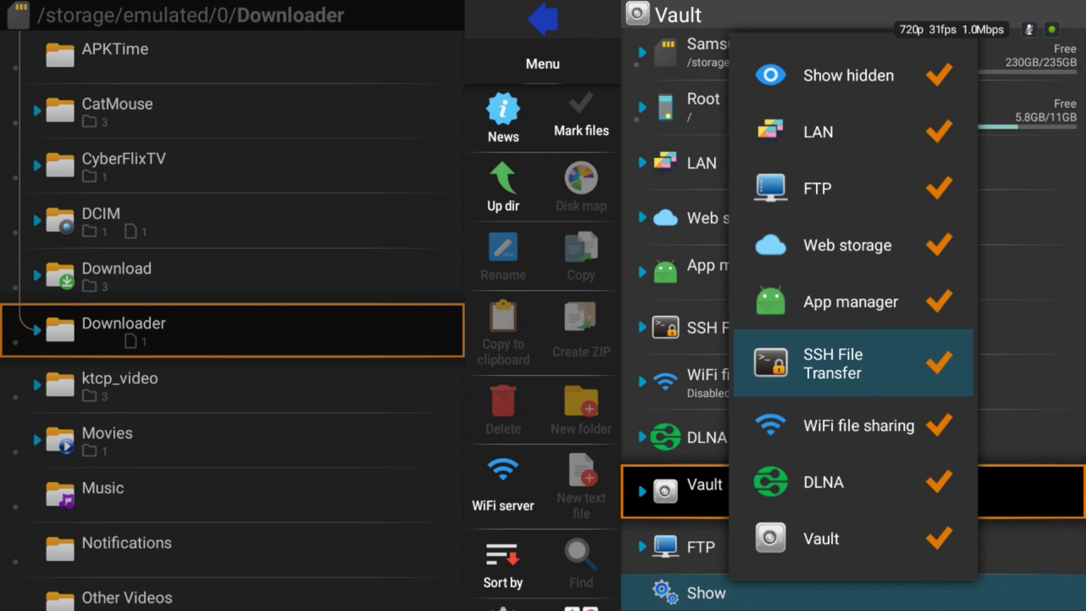
pyautogui.press('Down')
pyautogui.press('Down')
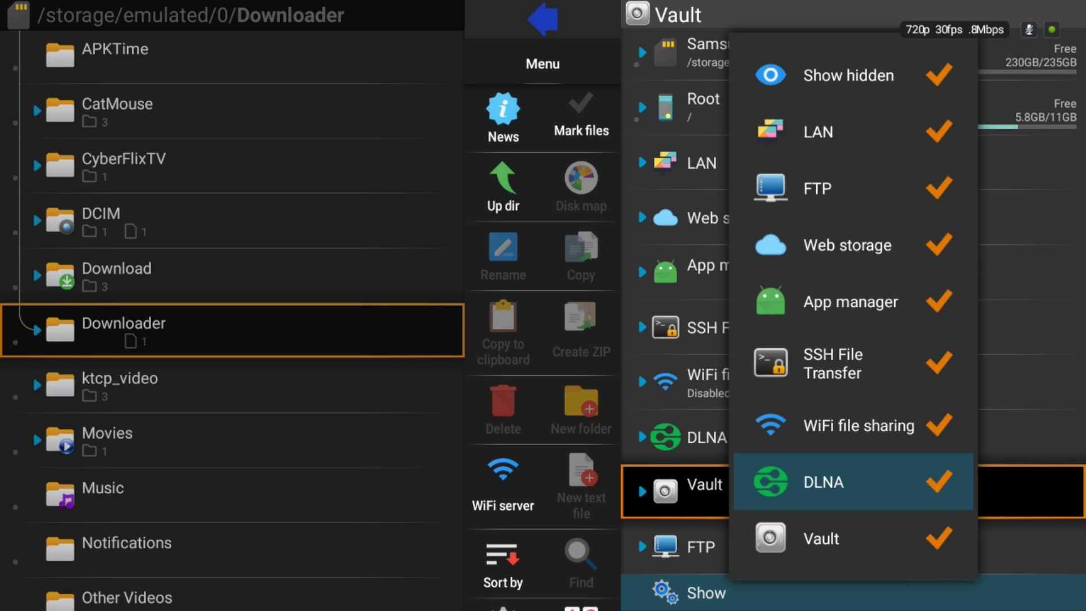
pyautogui.press('Escape')
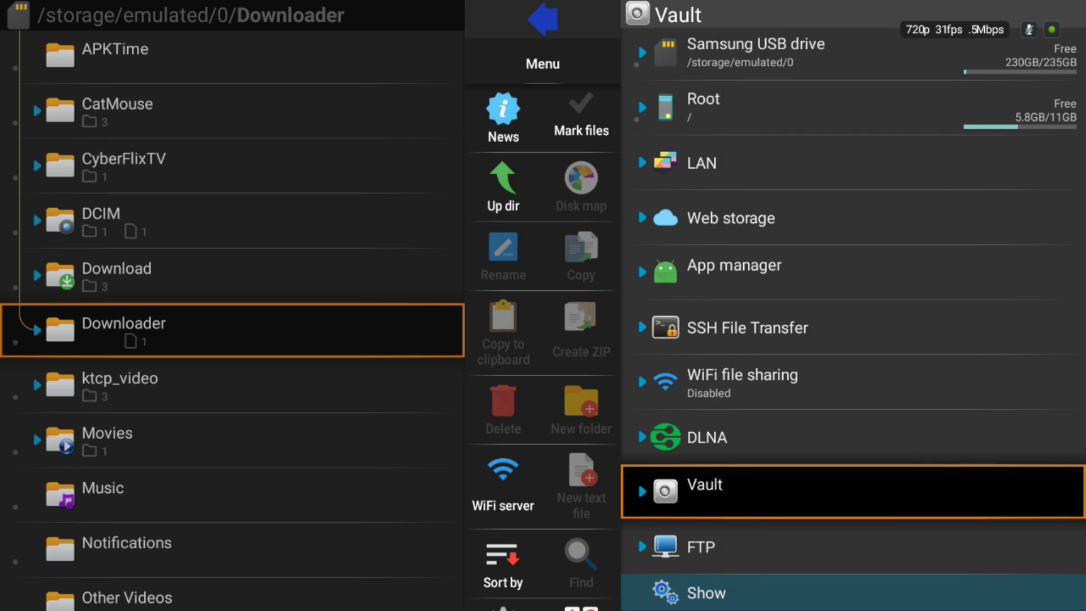
pyautogui.press('Up')
pyautogui.press('Up')
pyautogui.press('Up')
pyautogui.press('Up')
pyautogui.press('Up')
pyautogui.press('Up')
pyautogui.press('Up')
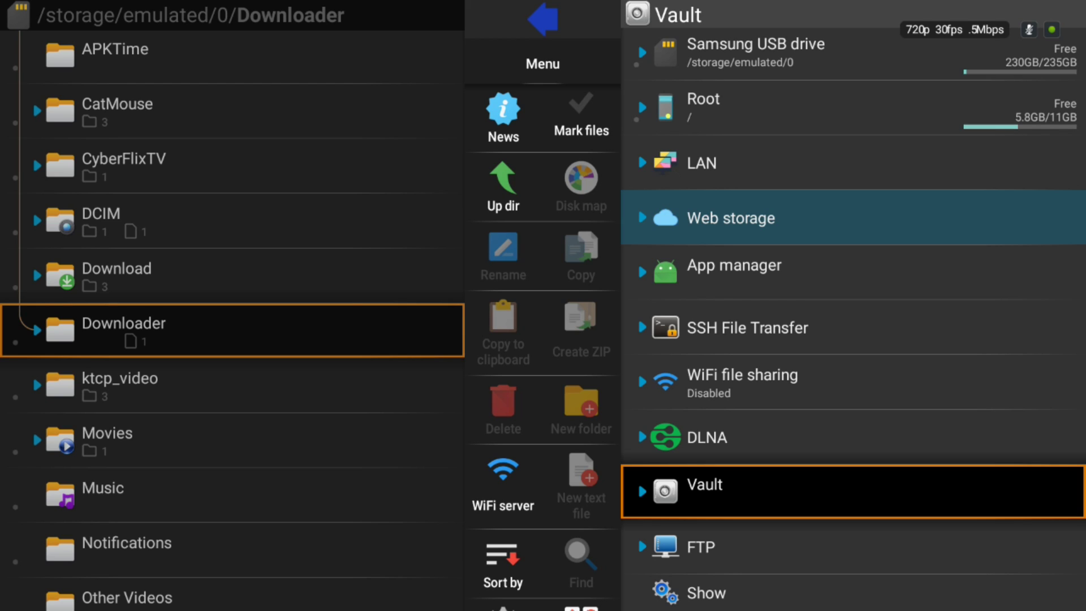
# Browse the cloud services under Web storage's Add server, then close without adding one
pyautogui.press('Return')
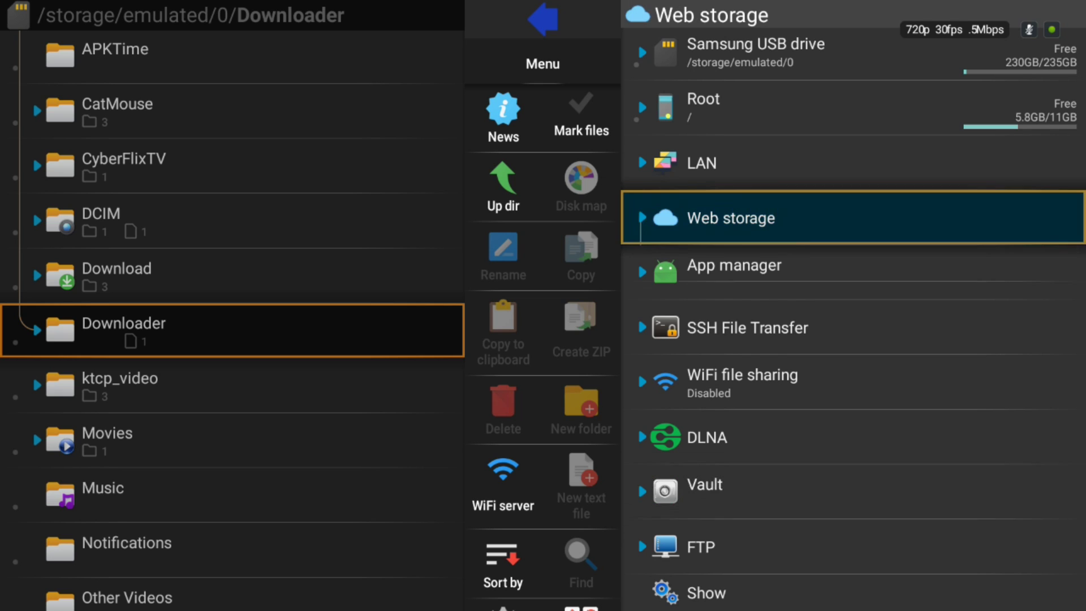
pyautogui.press('Down')
pyautogui.press('Return')
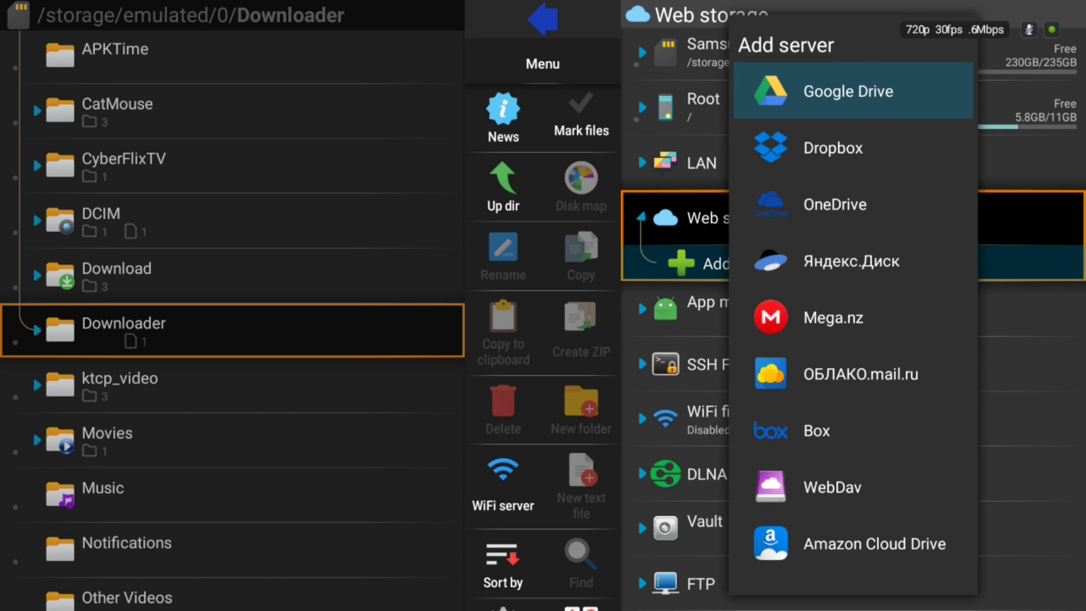
pyautogui.press('Down')
pyautogui.press('Down')
pyautogui.press('Down')
pyautogui.press('Down')
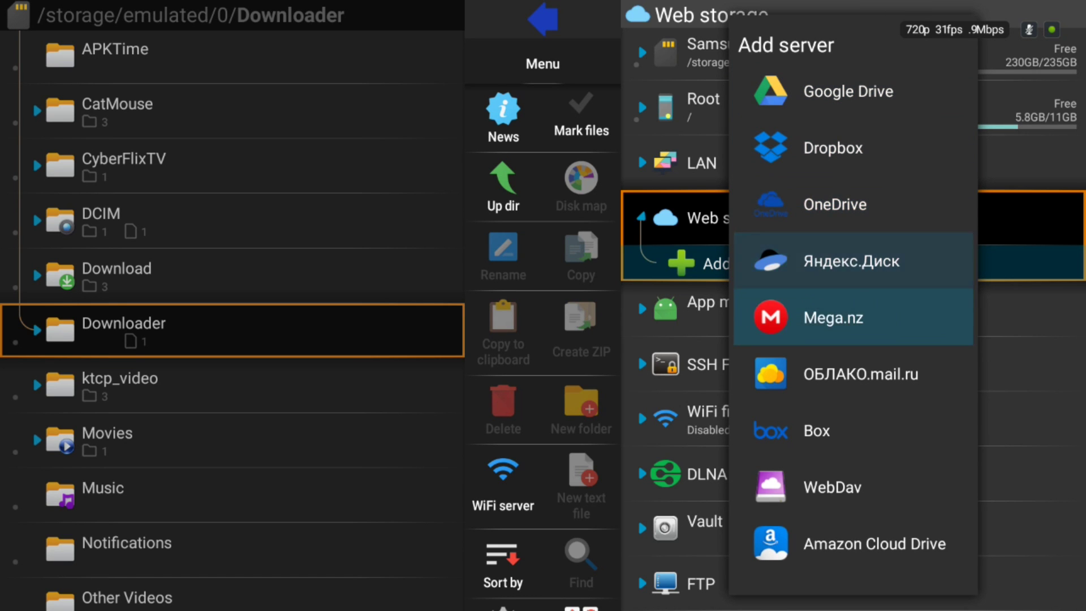
pyautogui.press('Down')
pyautogui.press('Down')
pyautogui.press('Down')
pyautogui.press('Down')
pyautogui.press('Down')
pyautogui.press('Down')
pyautogui.press('Down')
pyautogui.press('Down')
pyautogui.press('Down')
pyautogui.press('Down')
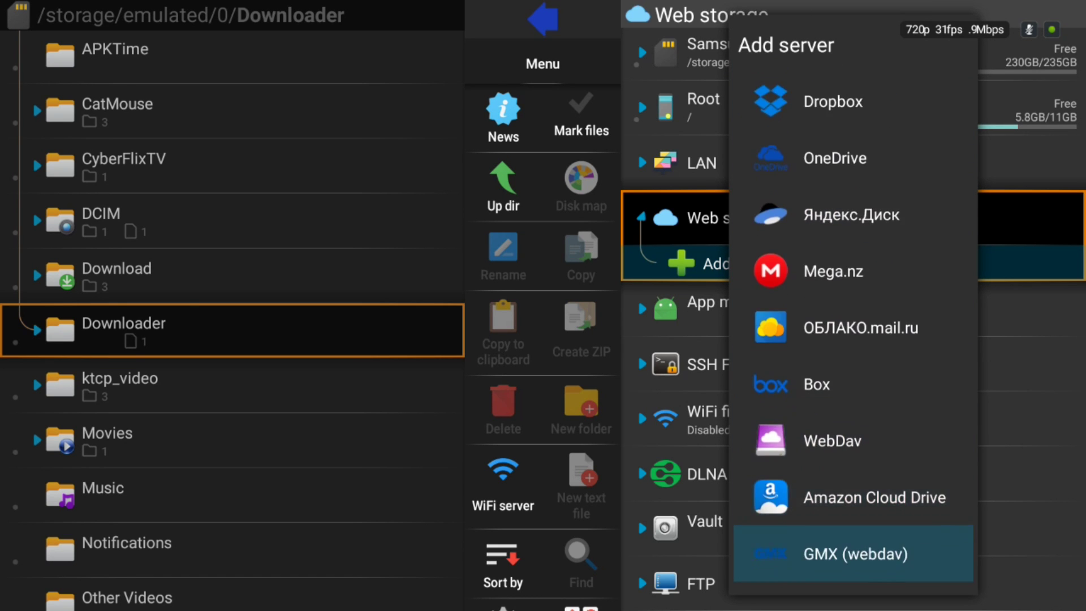
pyautogui.press('Down')
pyautogui.press('Down')
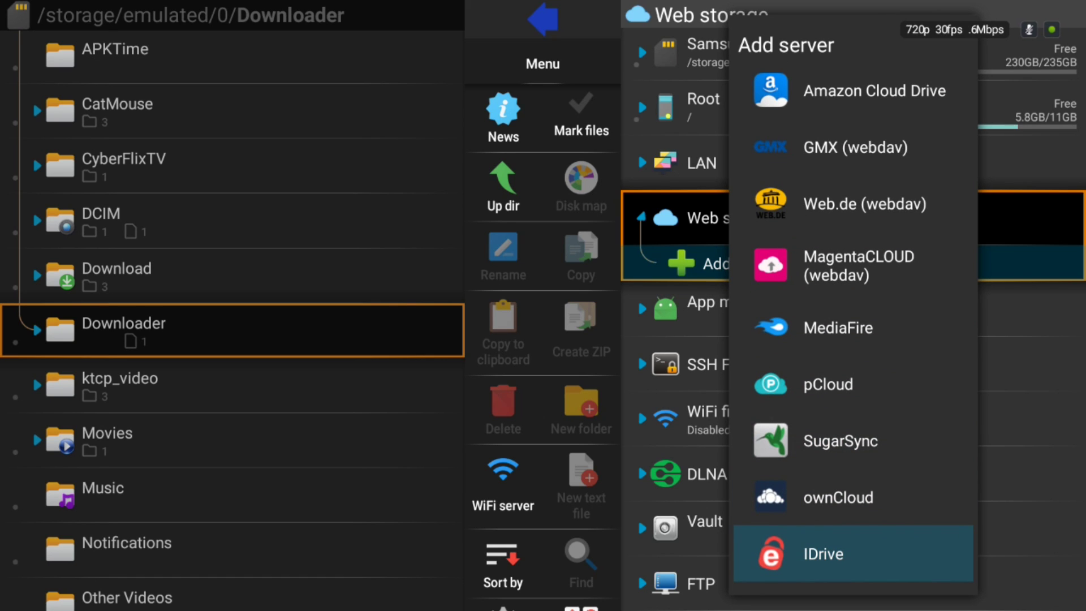
pyautogui.press('Escape')
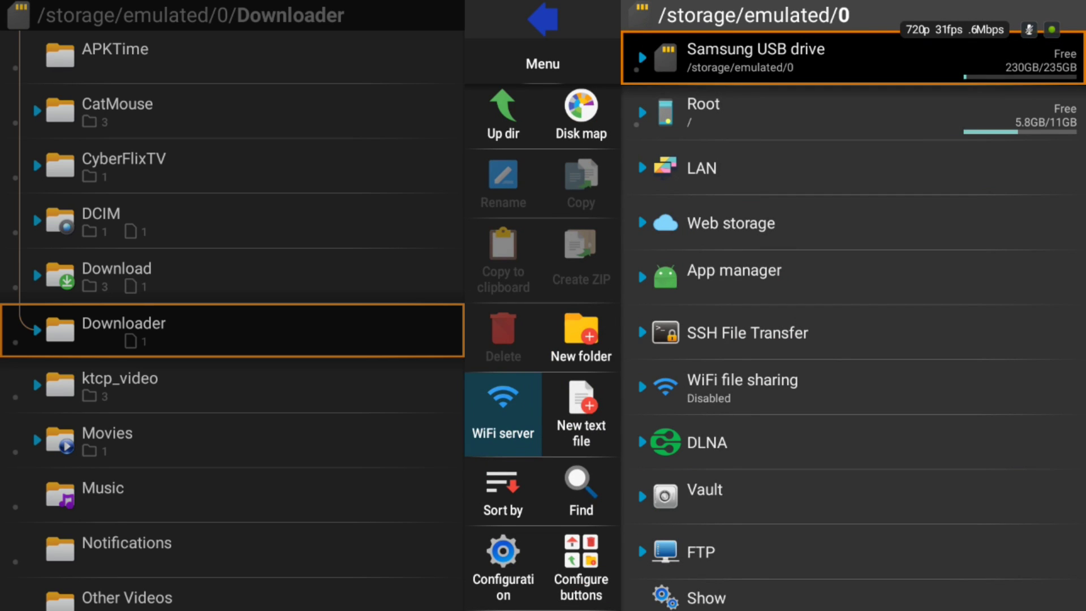
pyautogui.press('Up')
pyautogui.press('Down')
pyautogui.press('Left')
pyautogui.press('Return')
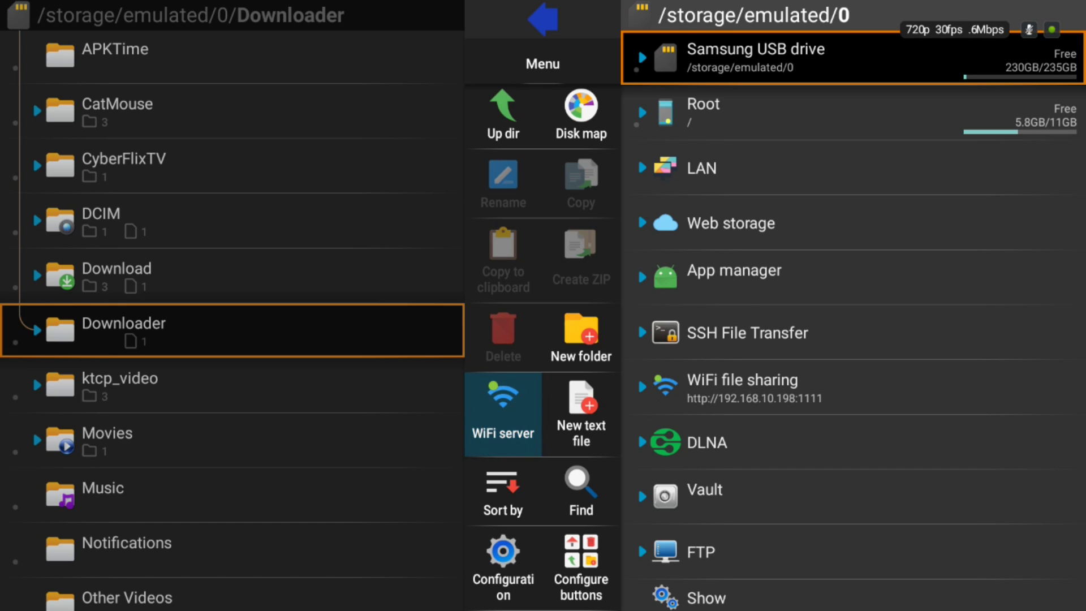
pyautogui.press('Right')
pyautogui.press('Right')
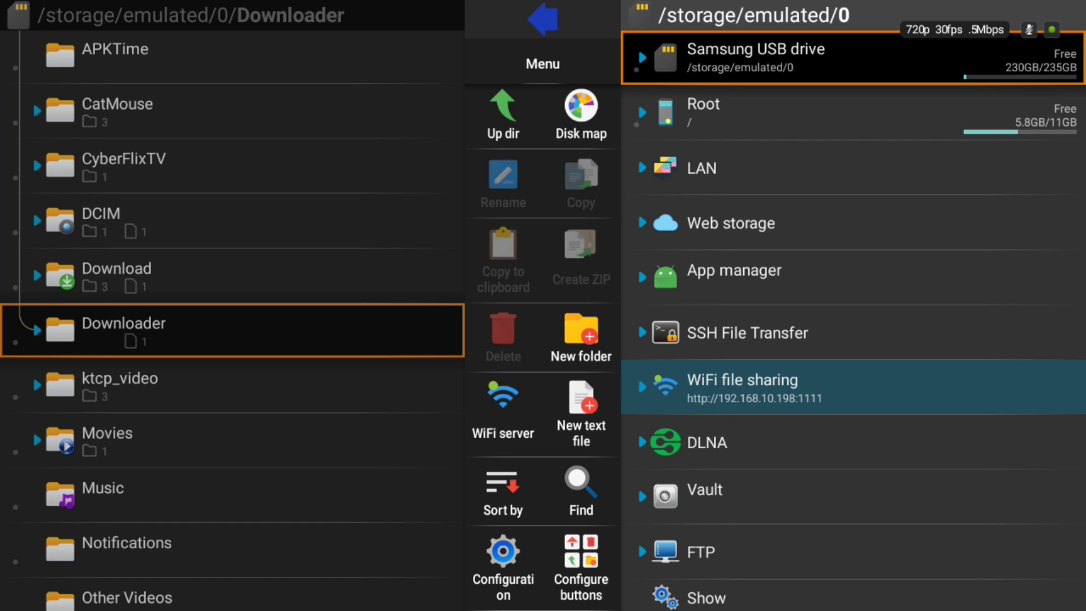
pyautogui.click(731, 218)
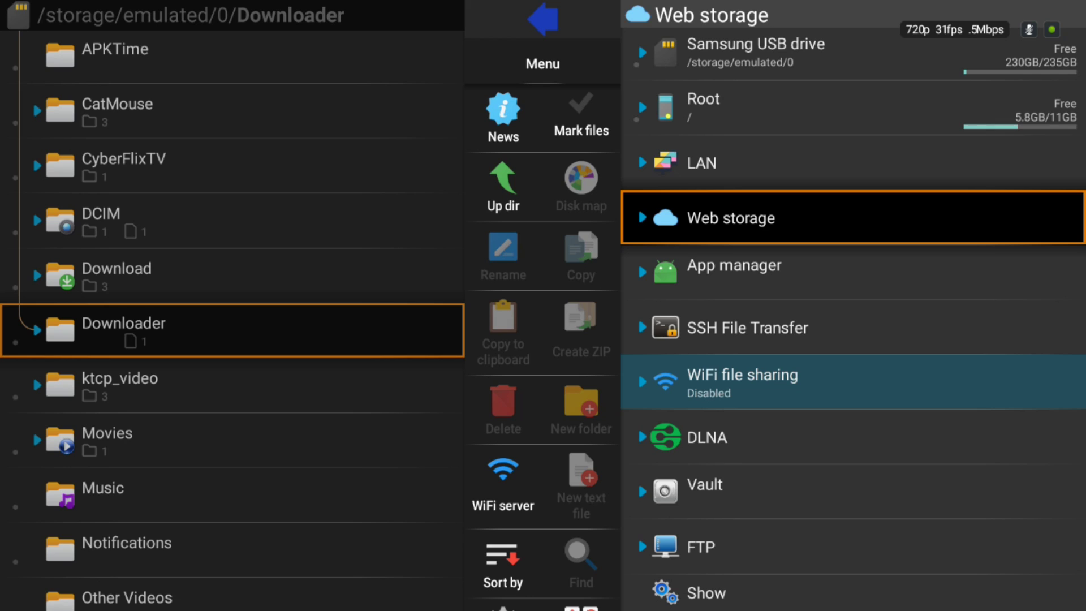
pyautogui.press('XF86AudioRaiseVolume')
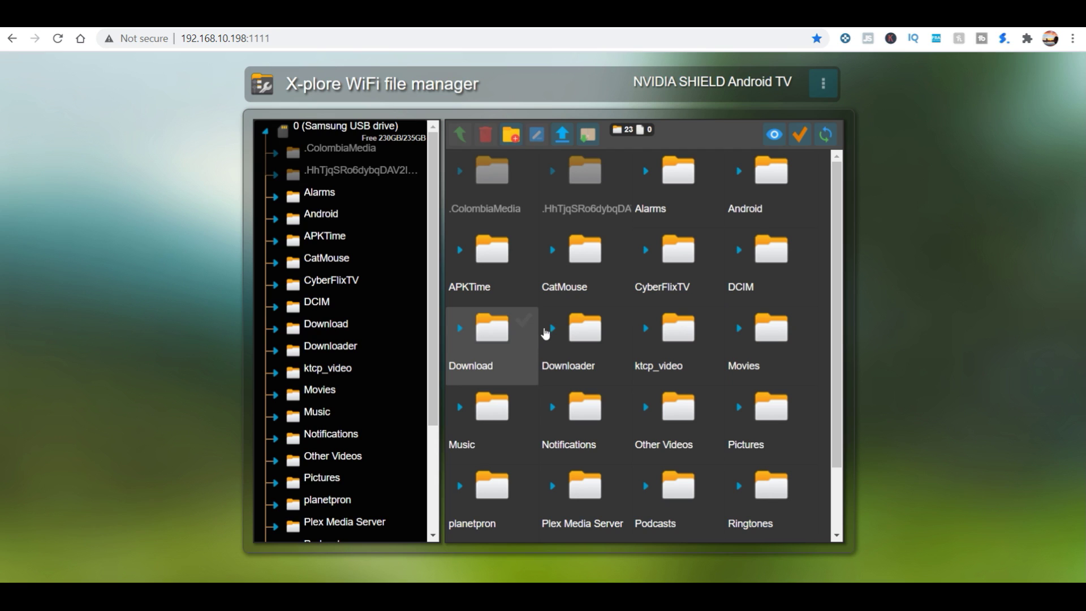
# Expand the Samsung USB drive (0) and its Download folder in the browser tree, listing kodi-18.9-Leia-armeabi-v7a.apk
pyautogui.click(266, 134)
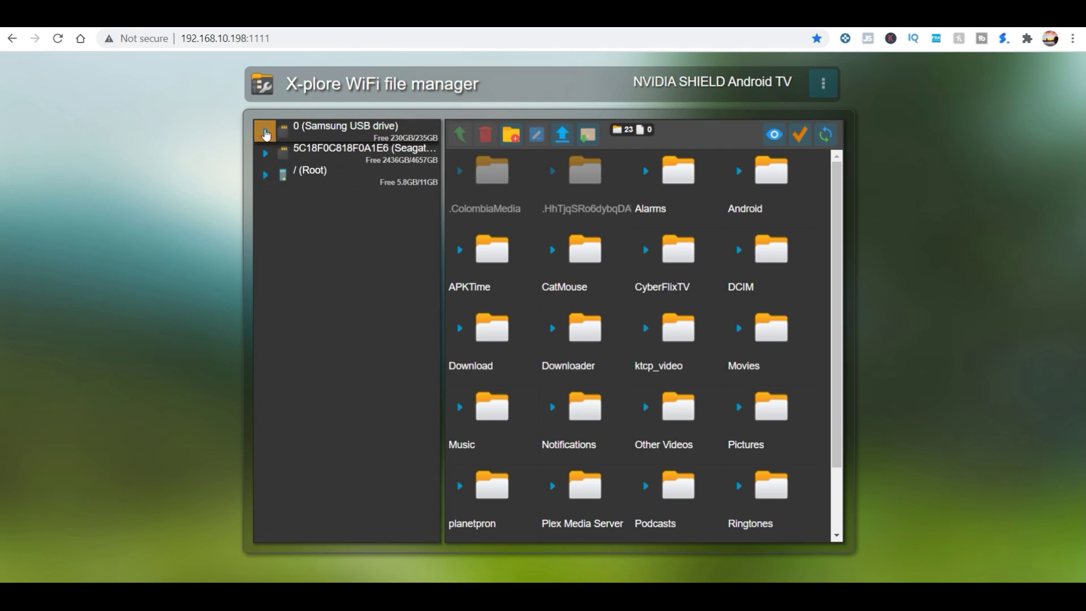
pyautogui.click(305, 134)
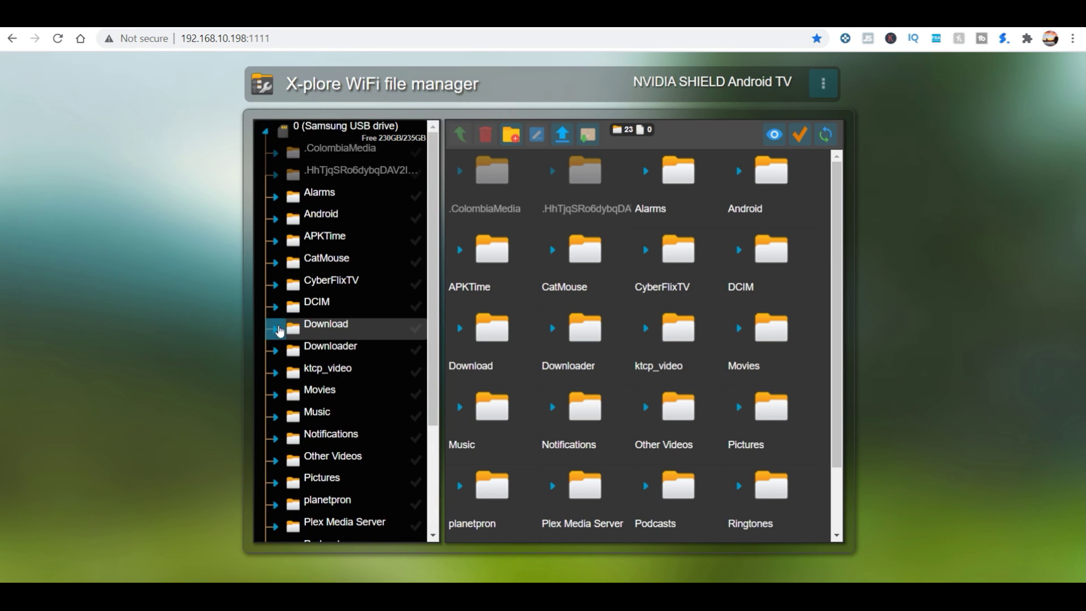
pyautogui.click(274, 328)
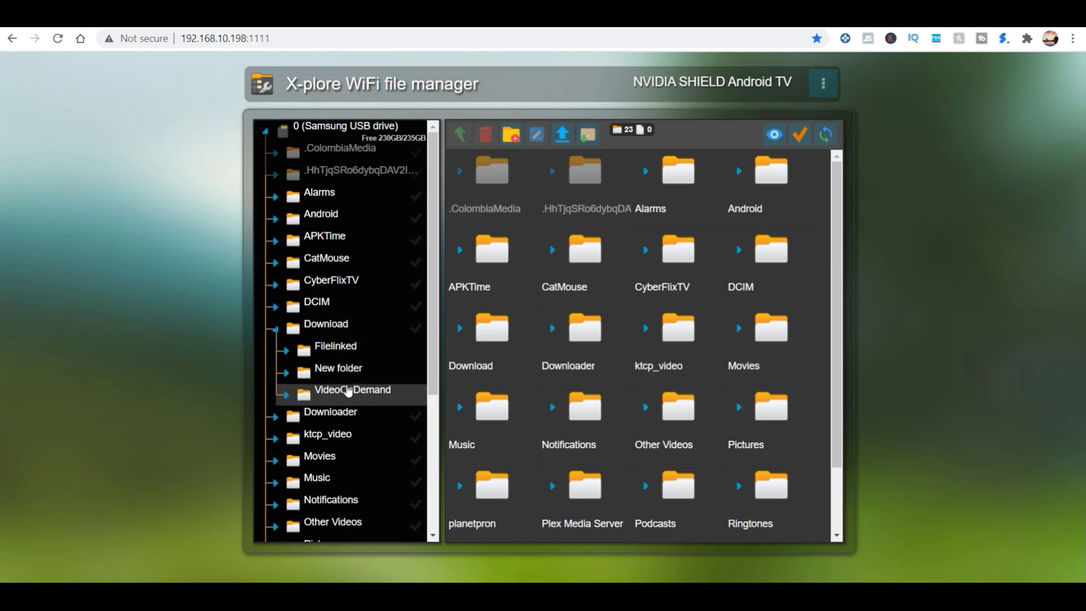
pyautogui.click(327, 327)
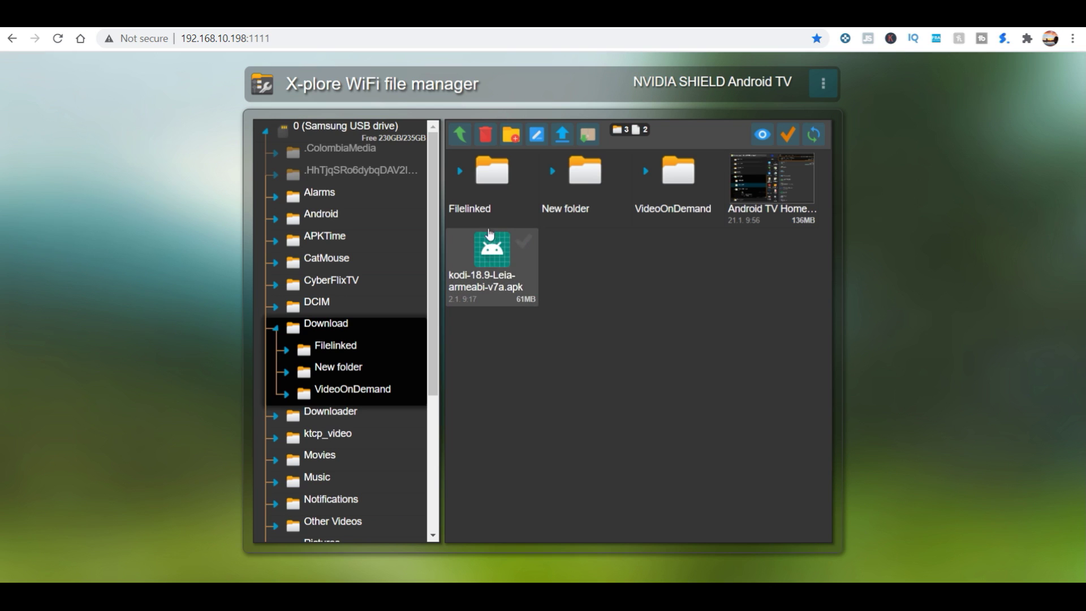
# Cancel the Kodi APK download in the browser and close the downloads bar
pyautogui.click(508, 272)
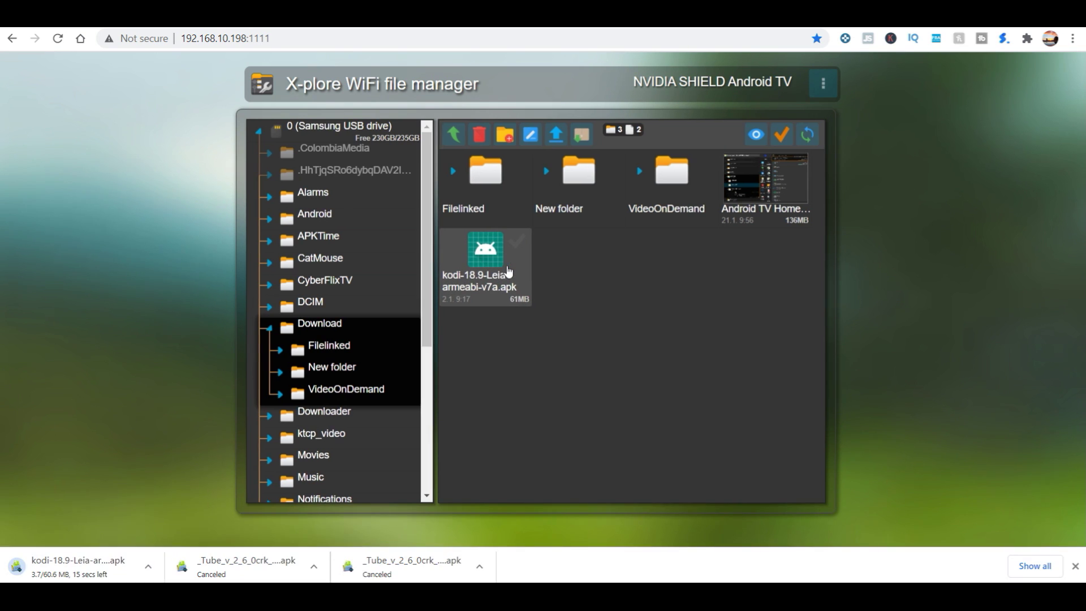
pyautogui.click(148, 566)
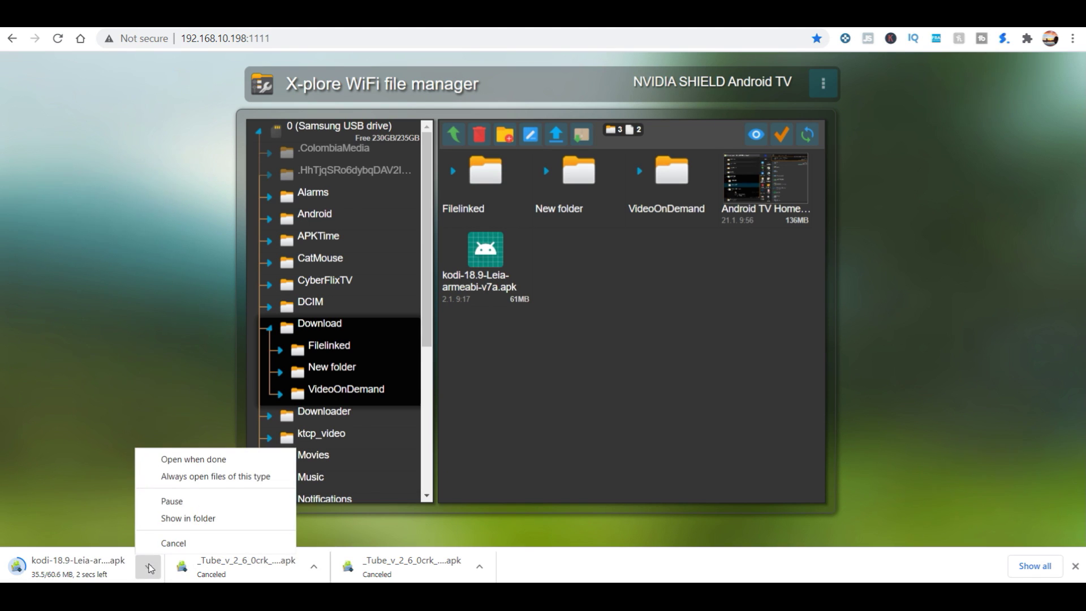
pyautogui.click(186, 543)
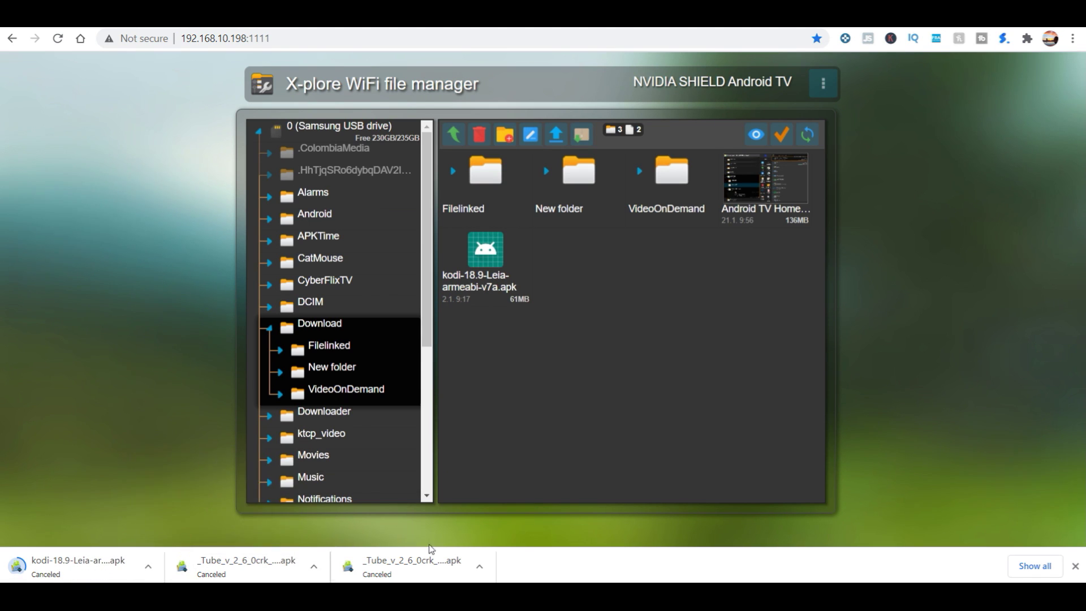
pyautogui.click(1076, 567)
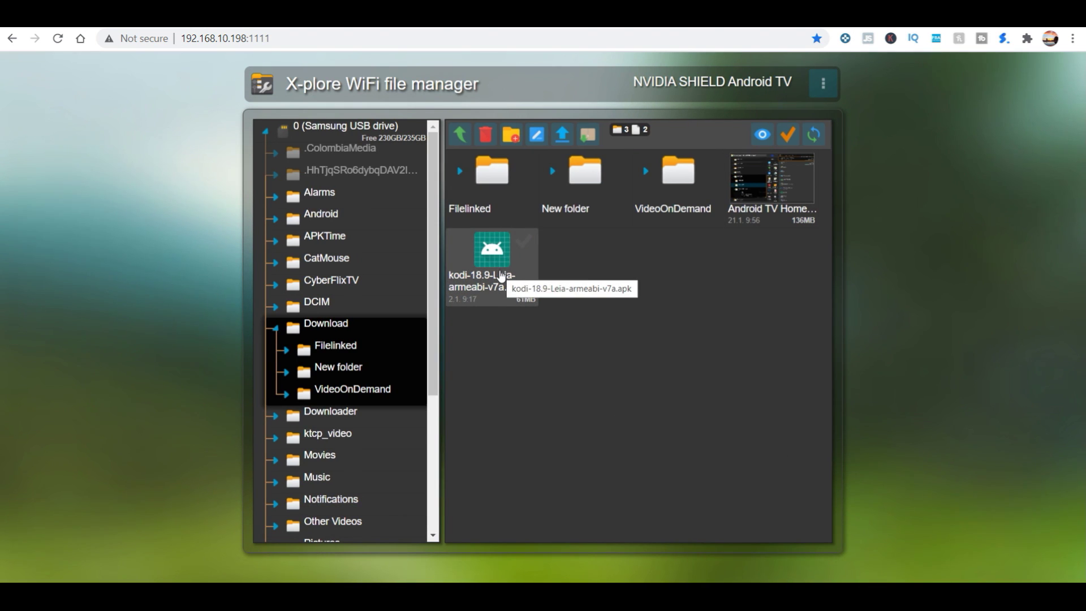
# Mark only kodi-18.9-Leia-armeabi-v7a.apk and delete it, confirming with OK
pyautogui.click(794, 136)
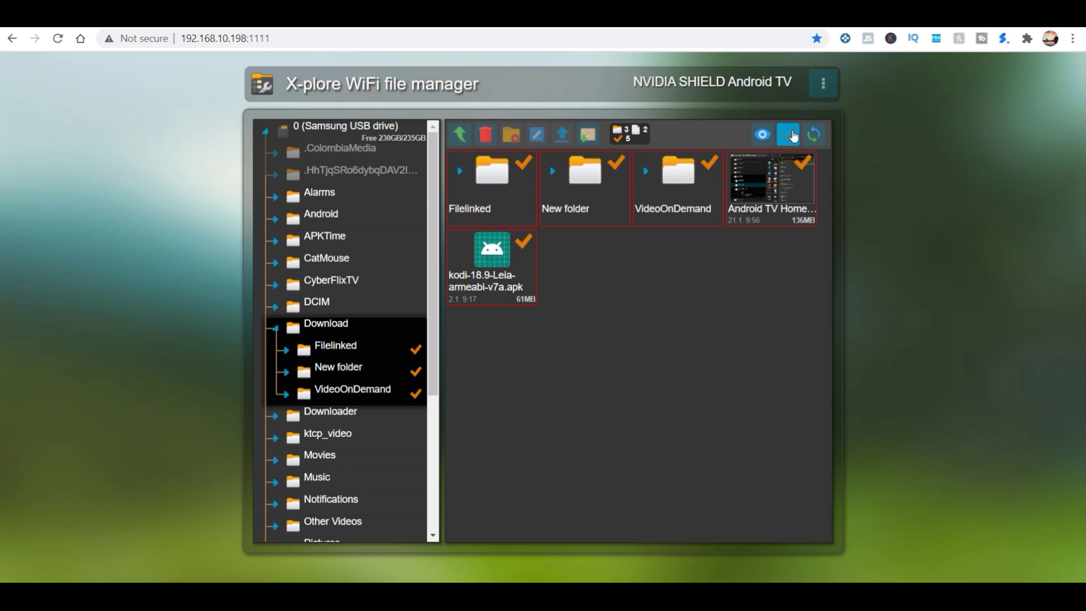
pyautogui.click(524, 165)
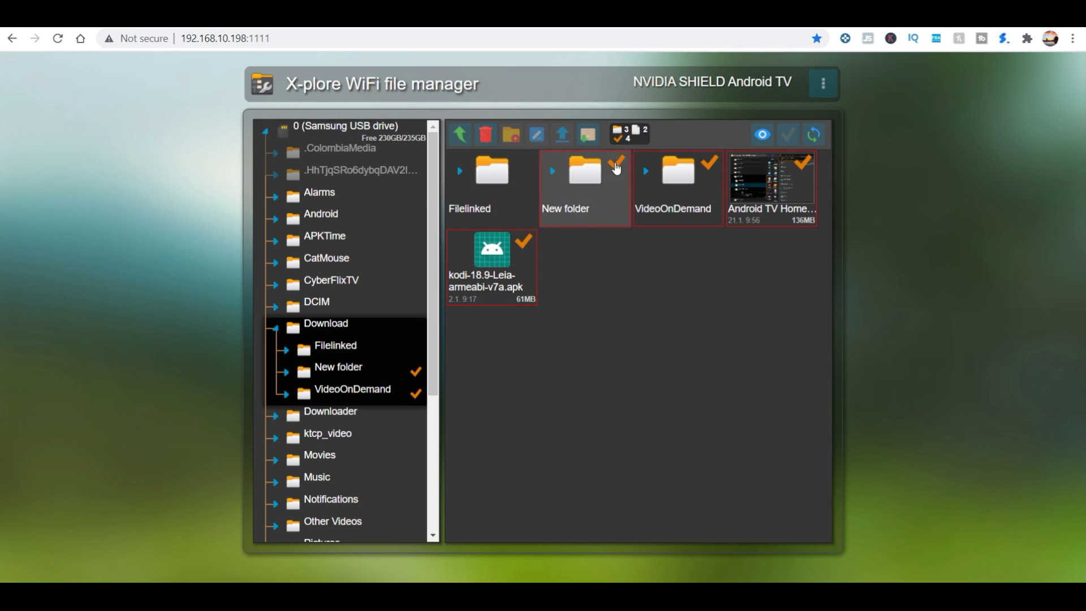
pyautogui.click(616, 164)
pyautogui.click(709, 165)
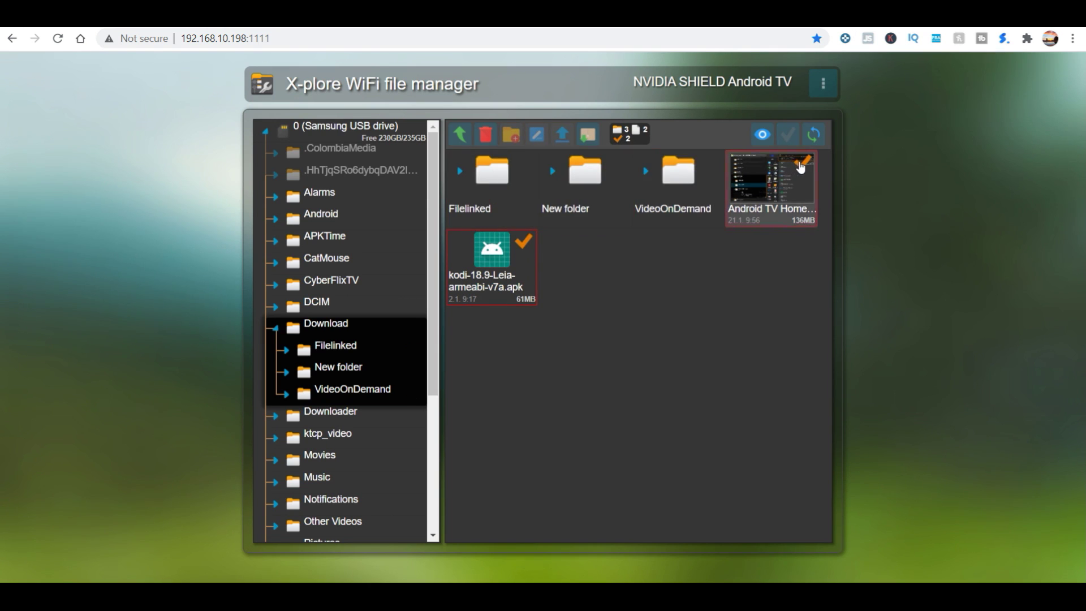
pyautogui.click(801, 164)
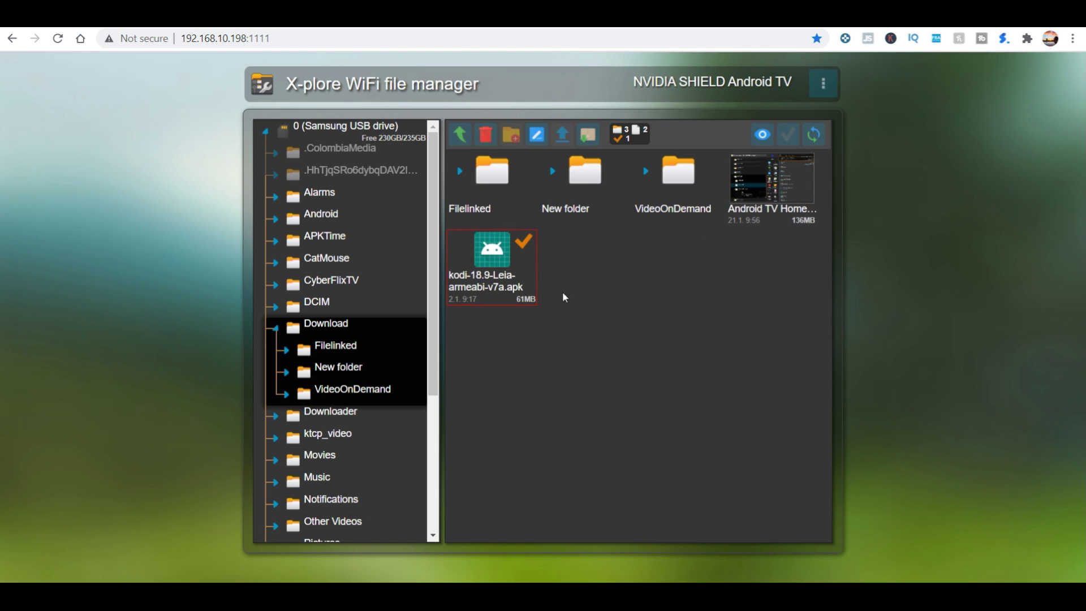
pyautogui.click(485, 135)
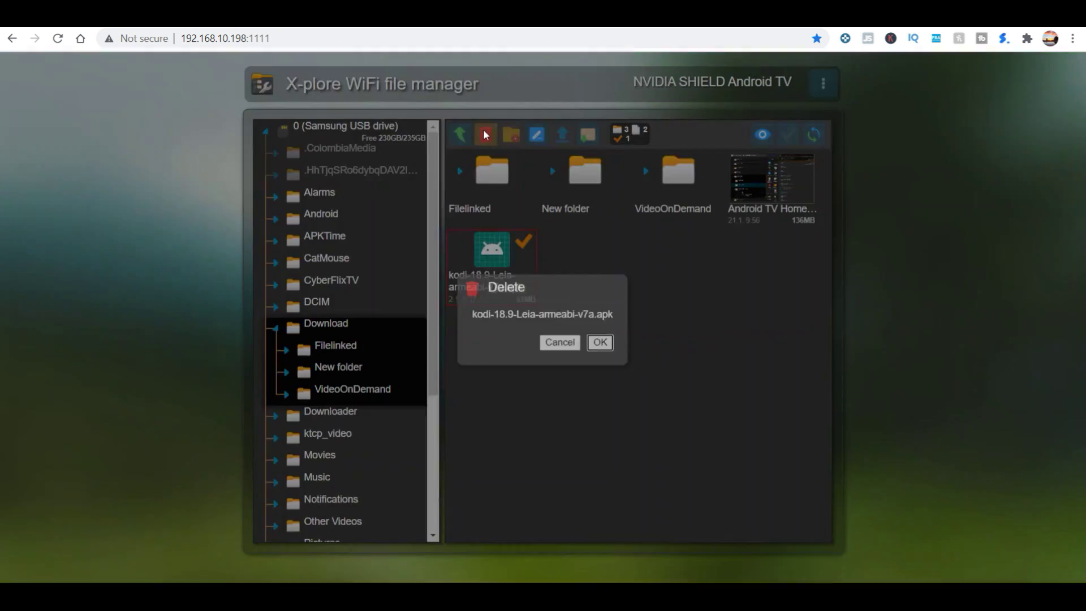
pyautogui.click(600, 343)
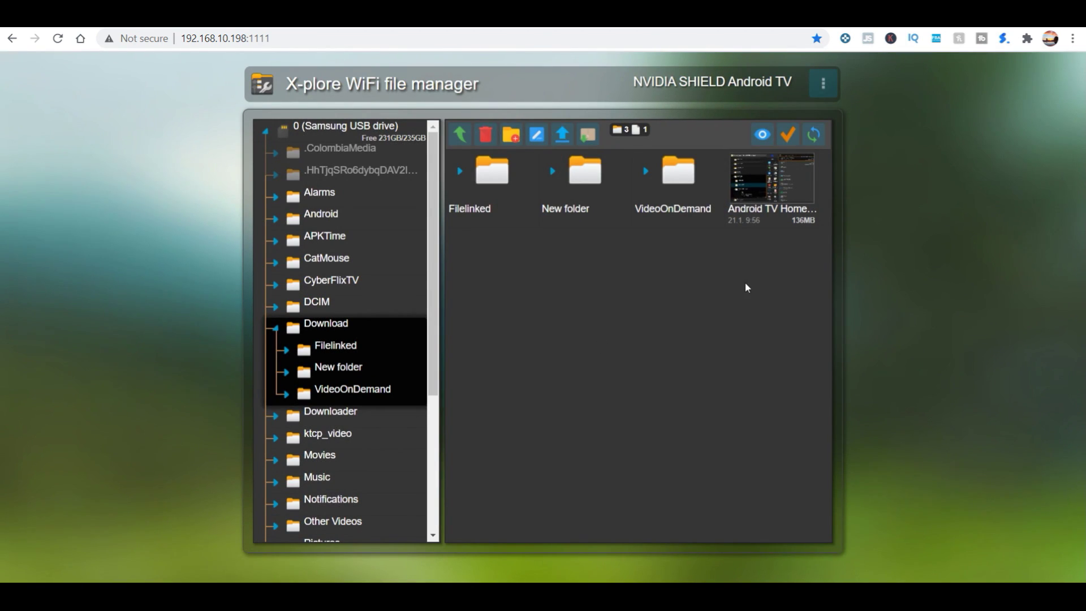
# Mark only the Android TV Home recording and download it to the computer as a zip
pyautogui.click(788, 136)
pyautogui.click(709, 163)
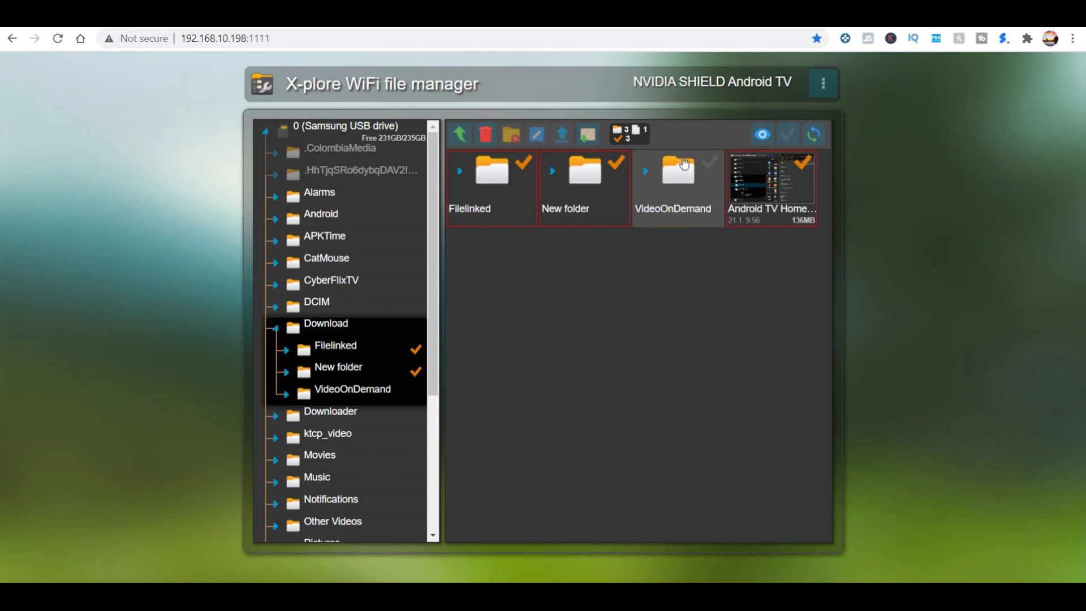
pyautogui.click(617, 163)
pyautogui.click(529, 164)
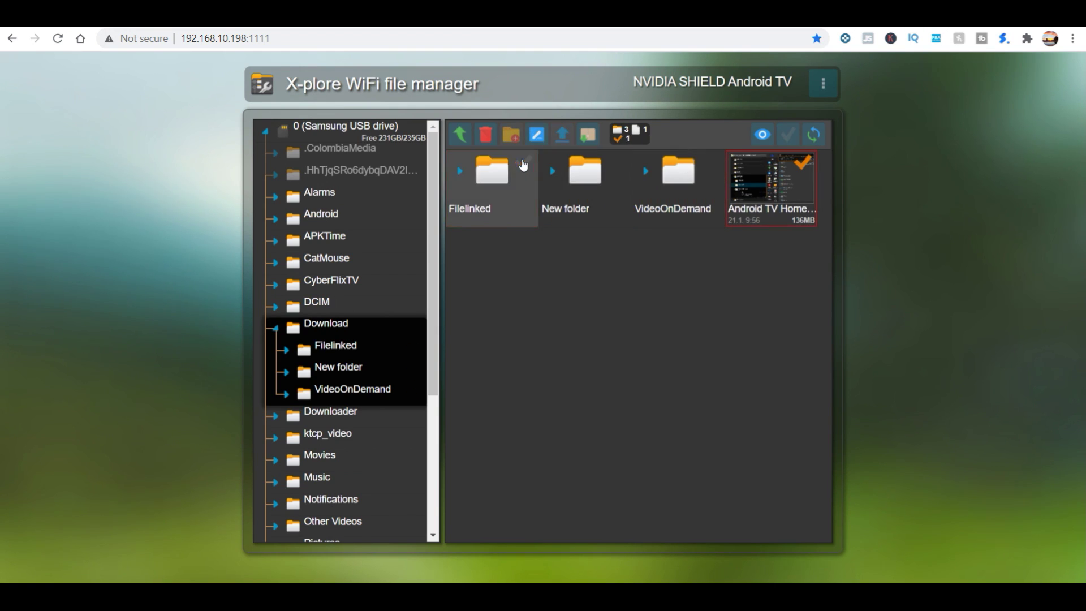
pyautogui.click(588, 136)
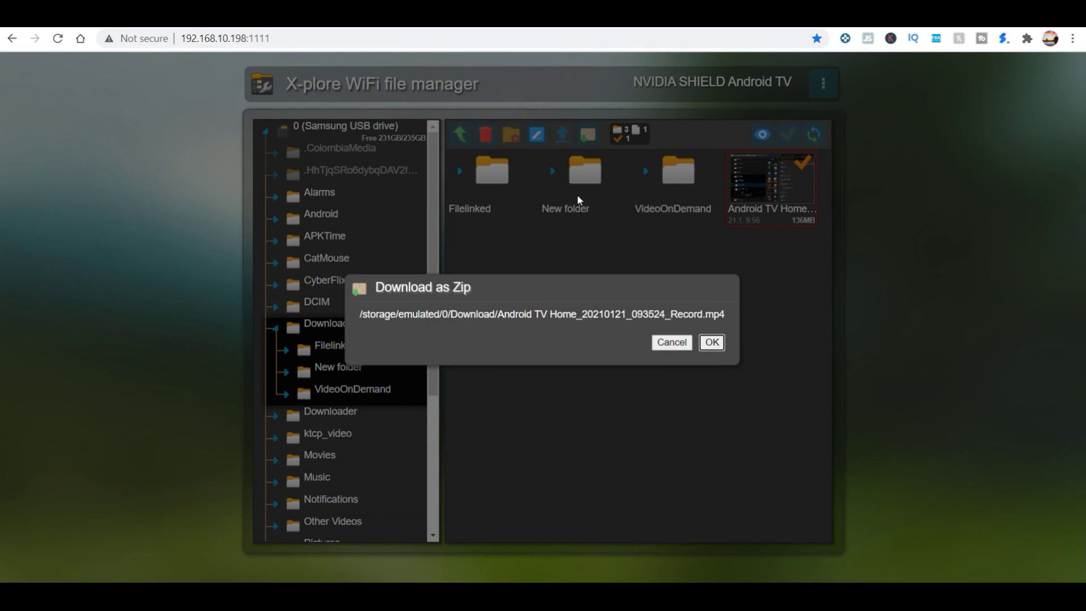
pyautogui.click(718, 343)
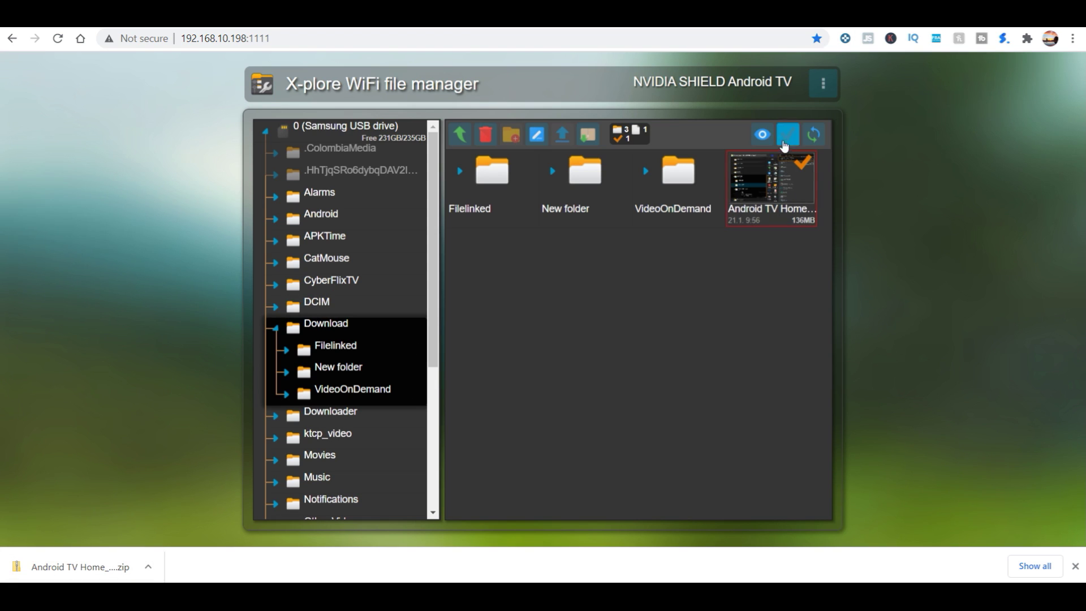
# Delete the marked Android TV Home_20210121_093524_Record.mp4 and confirm with OK
pyautogui.click(485, 134)
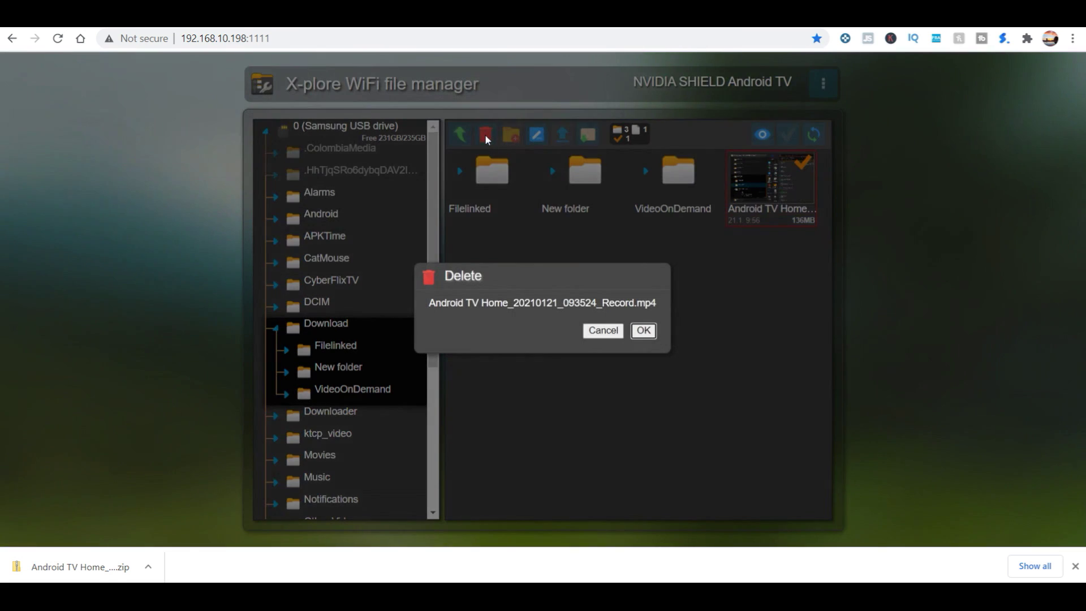
pyautogui.click(643, 330)
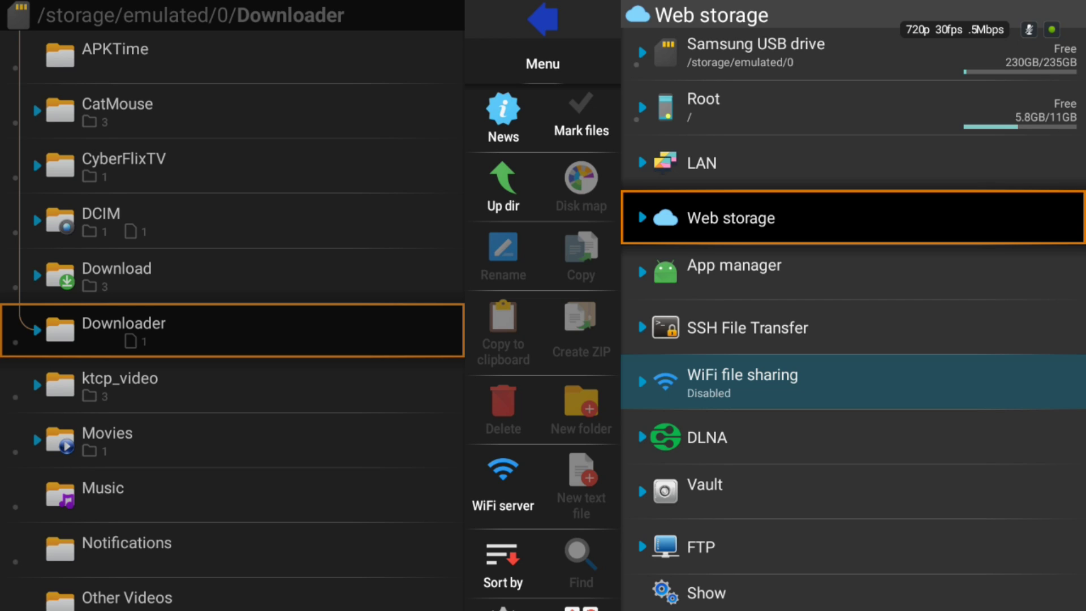
# Expand FTP and preview the Add server form, closing it without adding a server
pyautogui.click(747, 328)
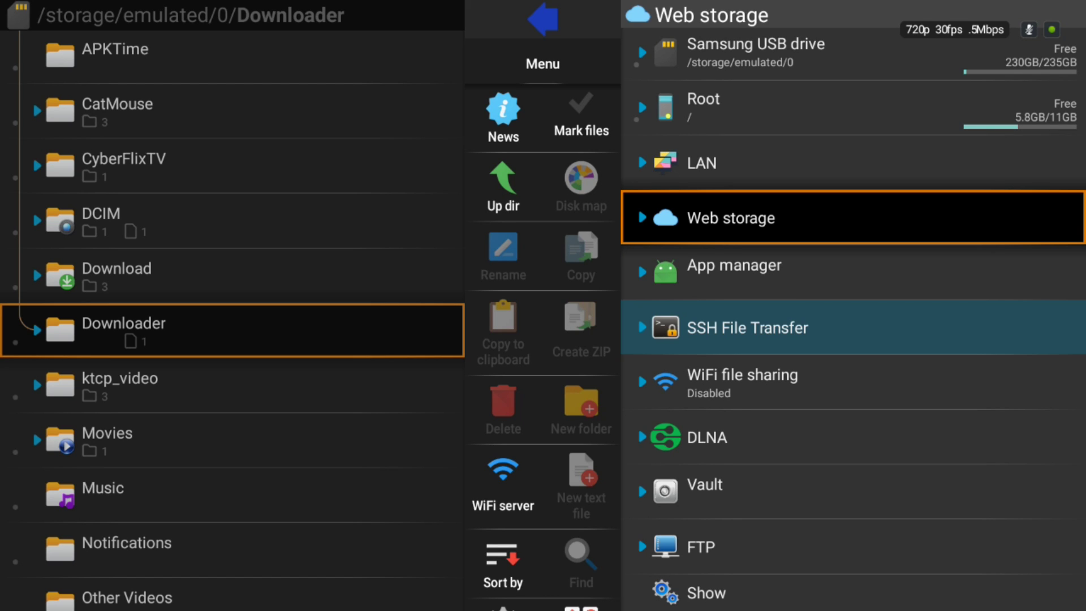
pyautogui.press('Down')
pyautogui.press('Down')
pyautogui.press('Down')
pyautogui.press('Down')
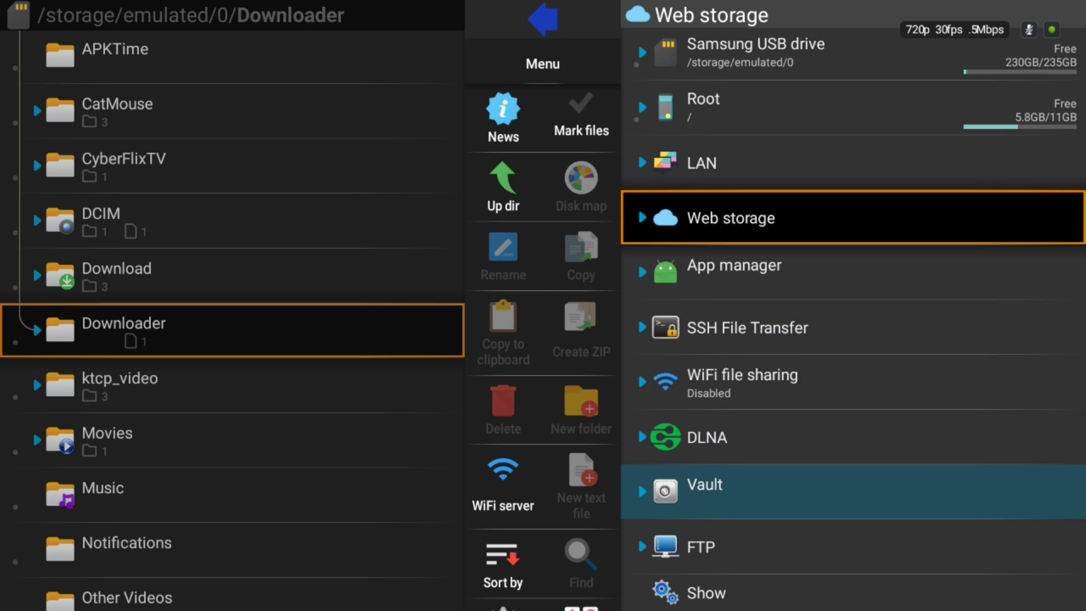
pyautogui.press('Return')
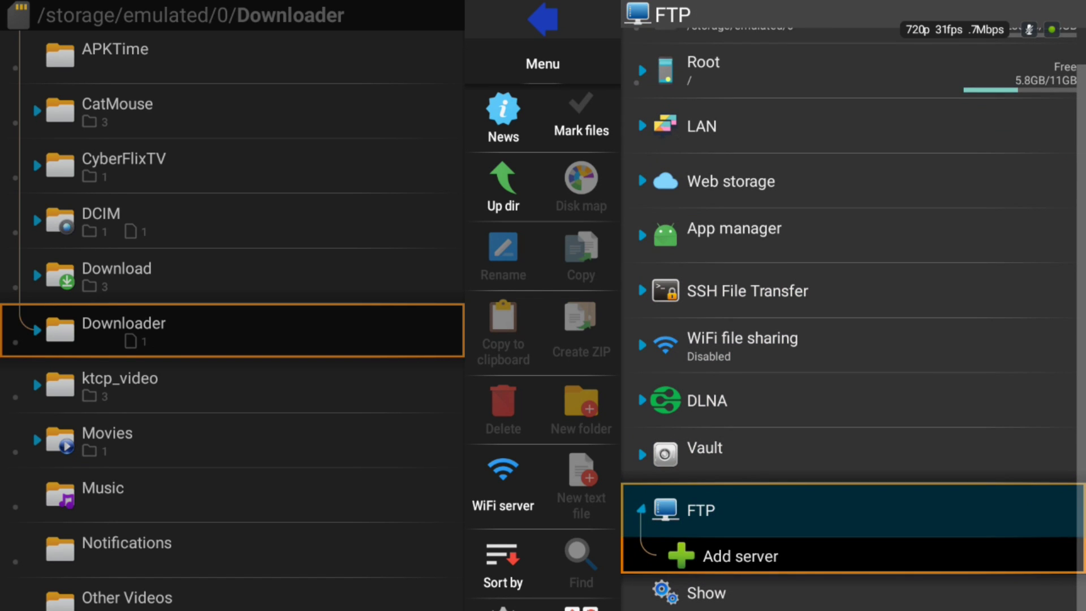
pyautogui.press('Down')
pyautogui.press('Return')
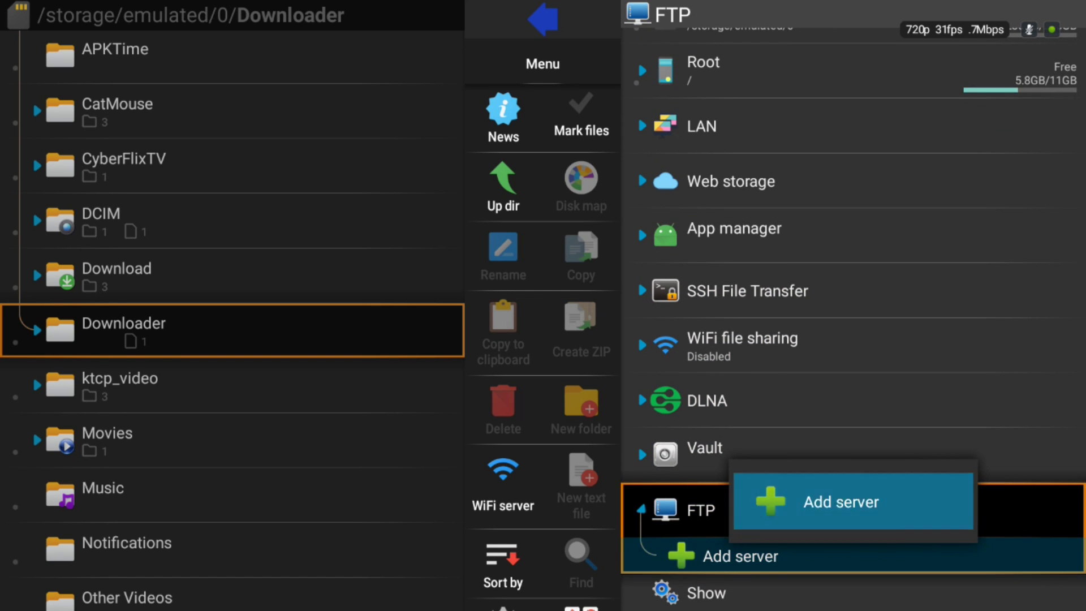
pyautogui.press('Return')
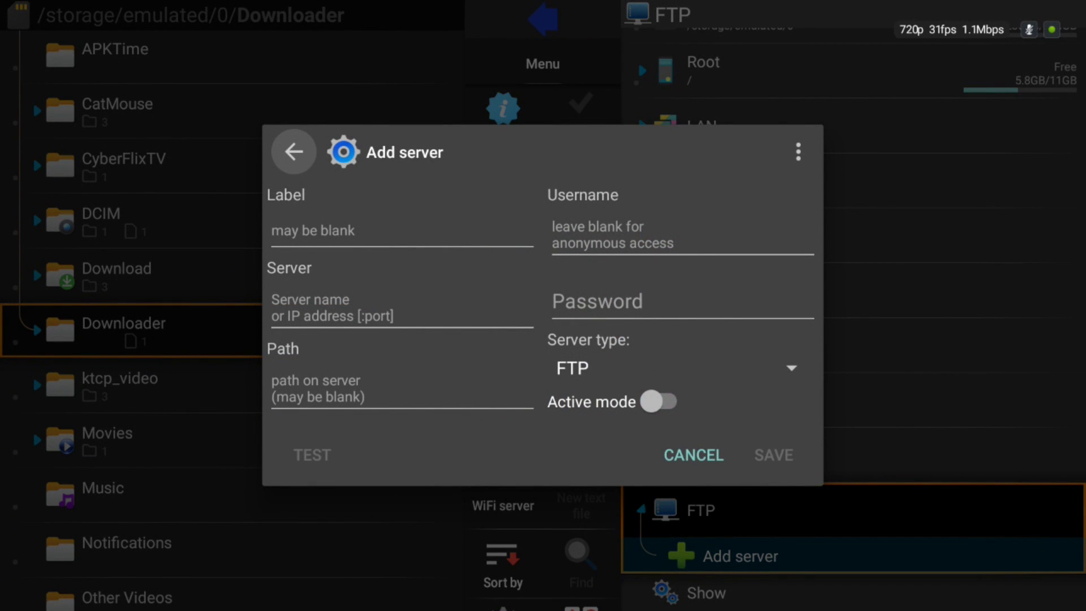
pyautogui.press('Escape')
pyautogui.press('Up')
pyautogui.press('Up')
pyautogui.press('Up')
pyautogui.press('Up')
pyautogui.press('Up')
pyautogui.press('Up')
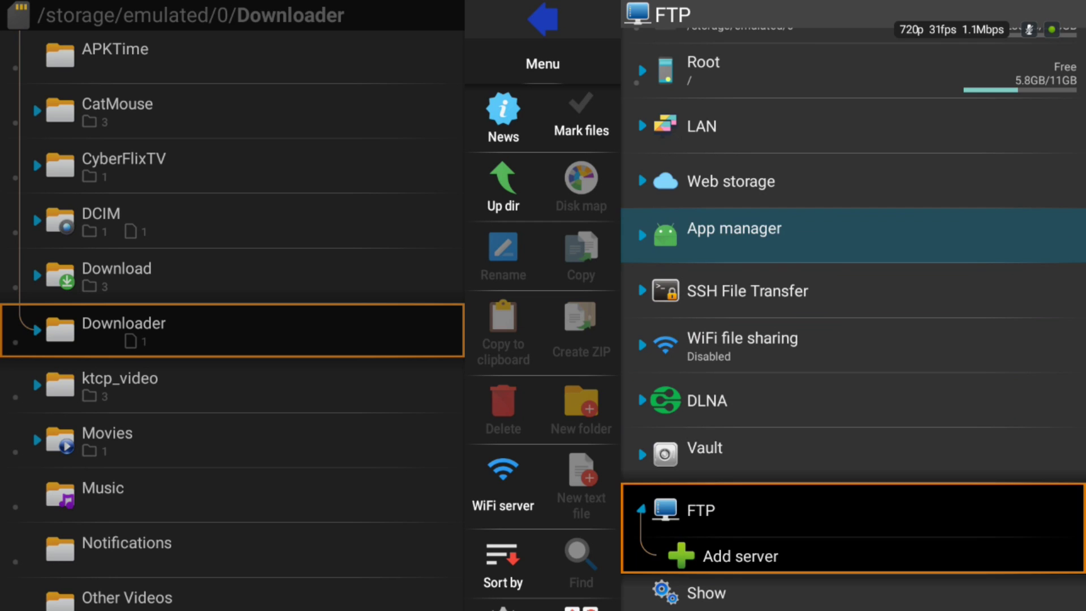
# Browse the installed apps in App manager, then expand the Samsung USB drive showing Alarms, Android, APKTime
pyautogui.press('Return')
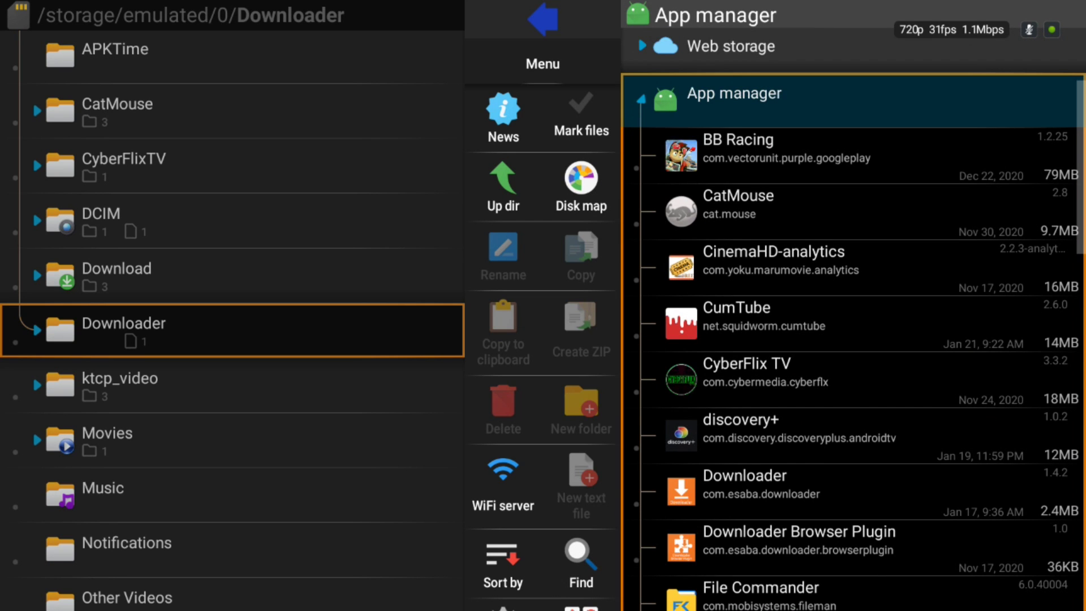
pyautogui.press('Down')
pyautogui.press('Down')
pyautogui.press('Down')
pyautogui.press('Left')
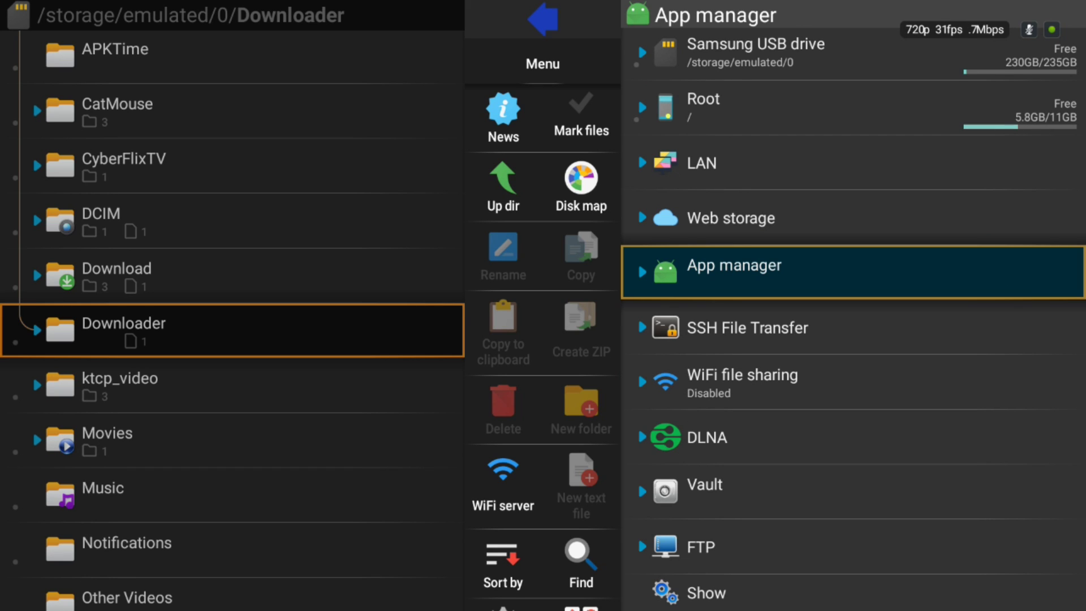
pyautogui.press('Up')
pyautogui.press('Up')
pyautogui.press('Up')
pyautogui.press('Up')
pyautogui.press('Return')
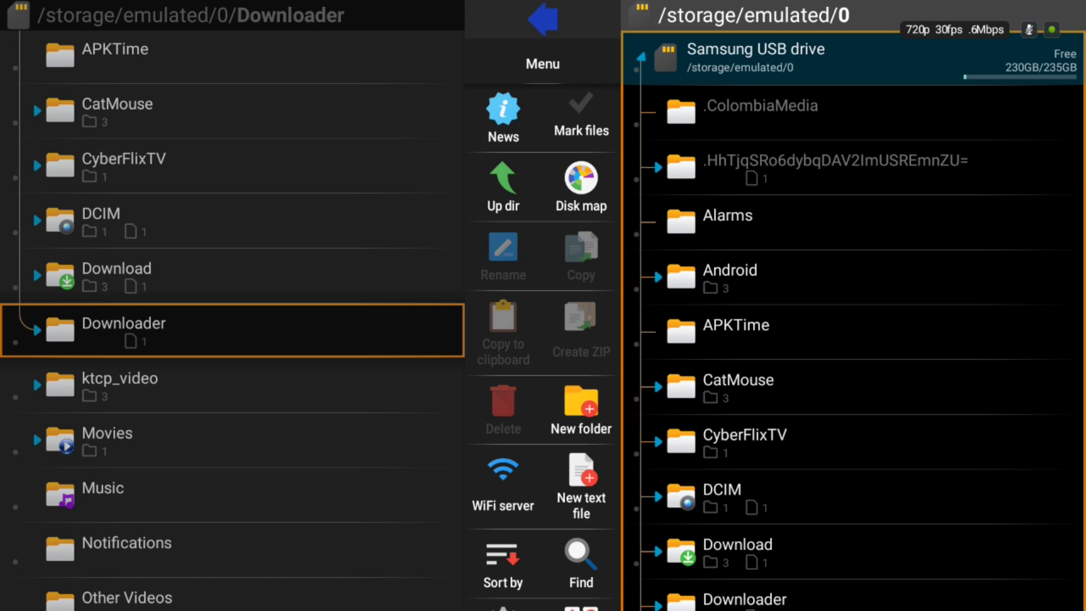
# Open the Disk map for the Samsung USB drive, review its usage, then close it
pyautogui.press('Left')
pyautogui.press('Down')
pyautogui.press('Down')
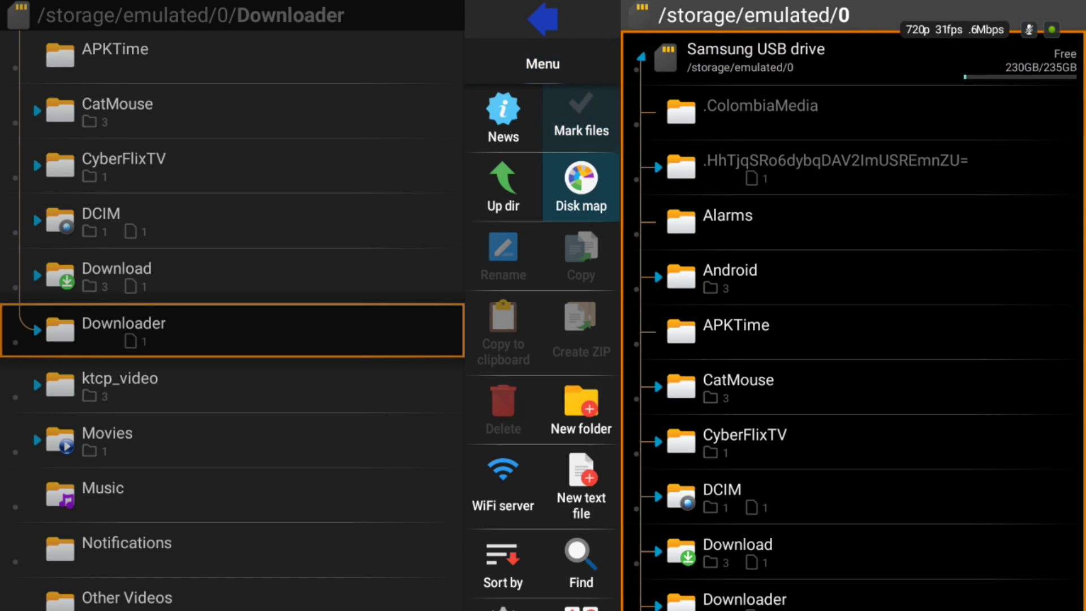
pyautogui.press('Return')
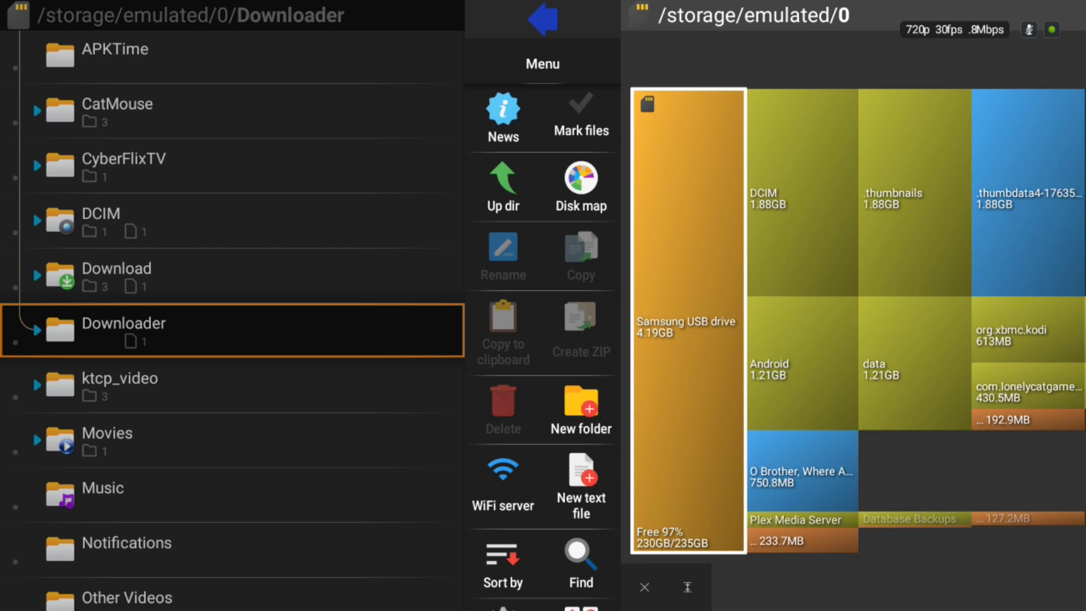
pyautogui.press('Escape')
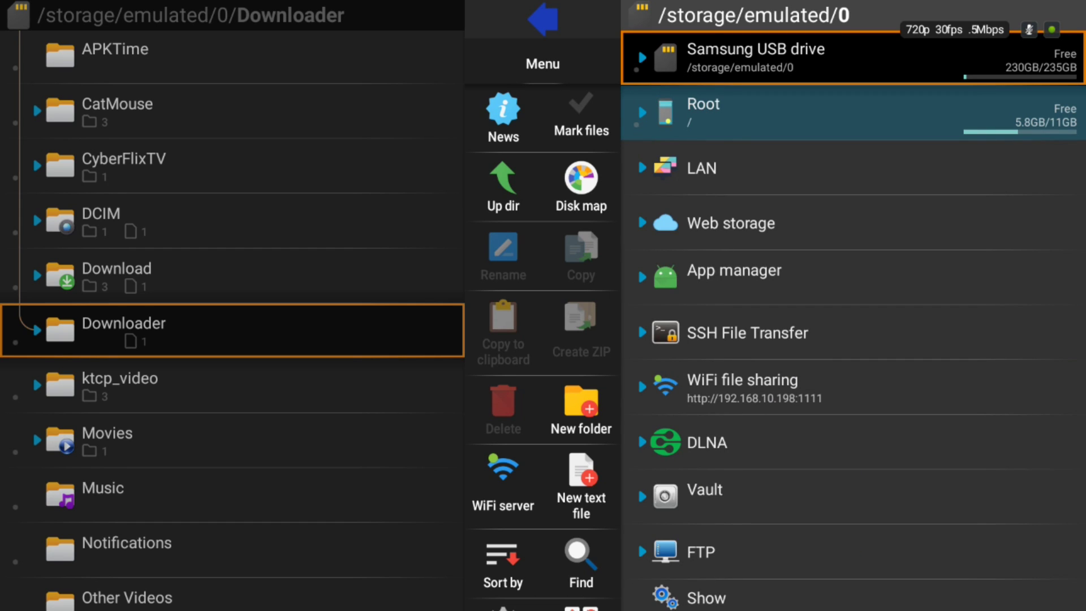
pyautogui.press('Left')
pyautogui.press('Left')
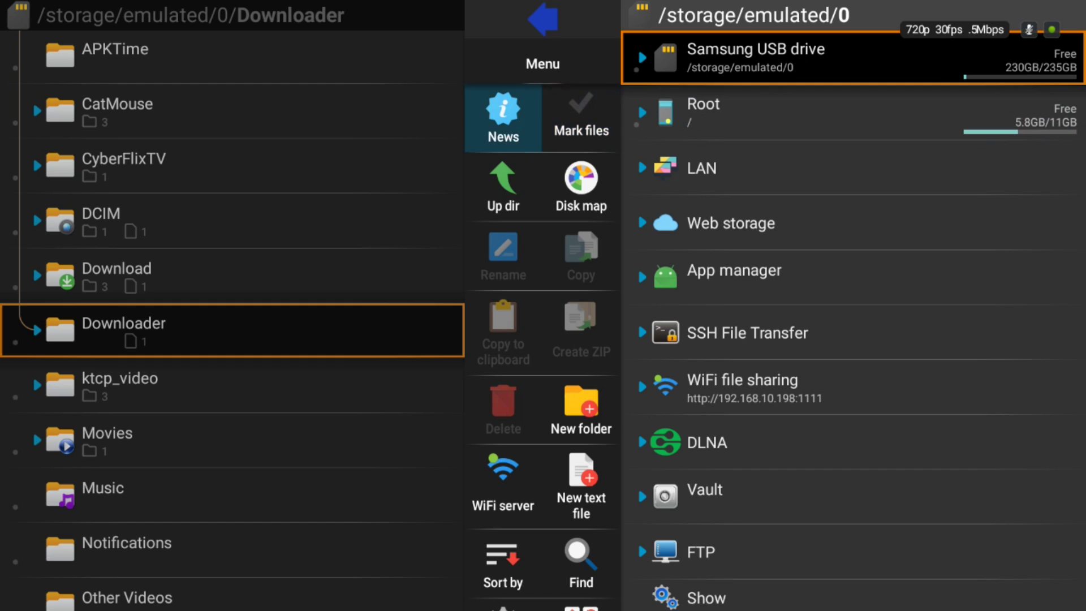